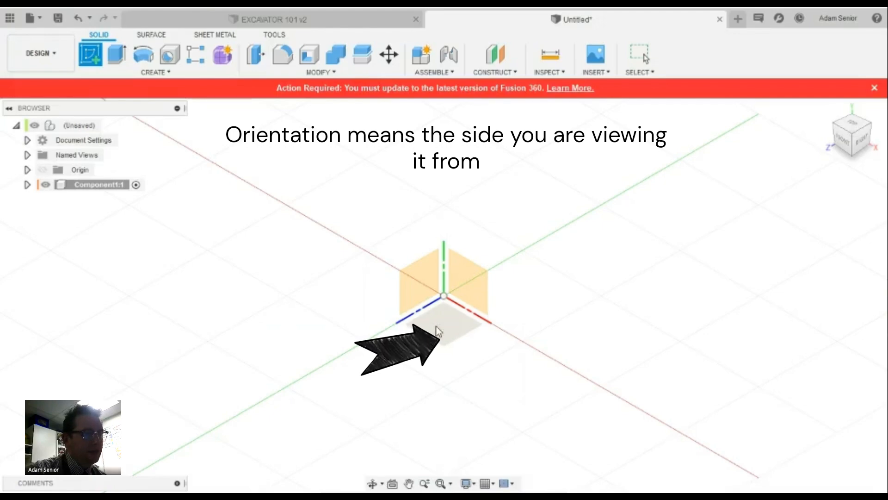
# On the bottom XZ plane, draw a two-point rectangle from the origin to a second corner
pyautogui.click(449, 332)
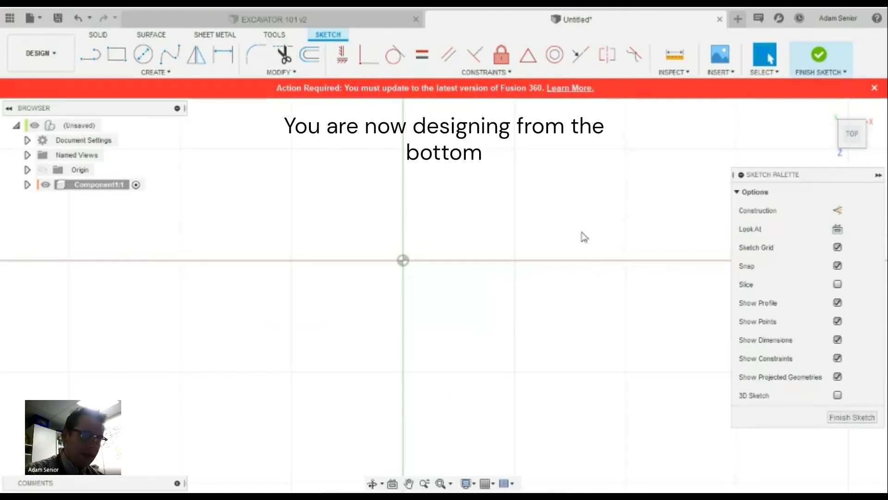
pyautogui.click(741, 175)
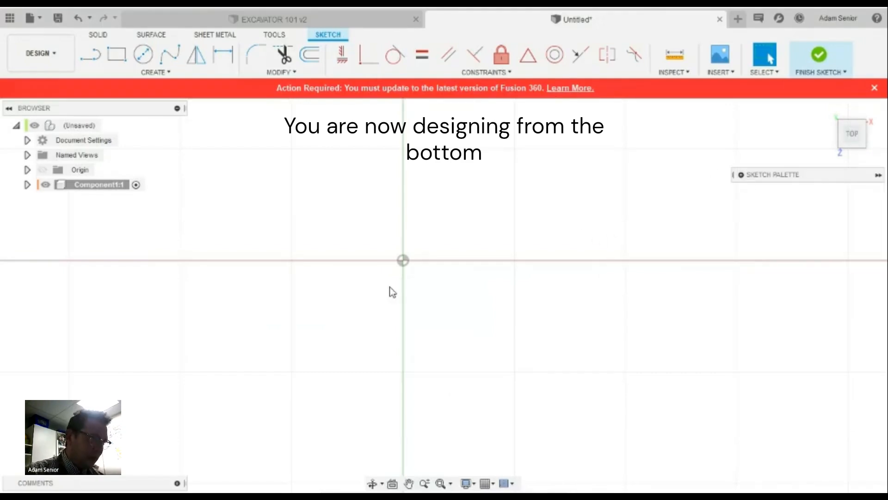
pyautogui.scroll(-5, 557, 189)
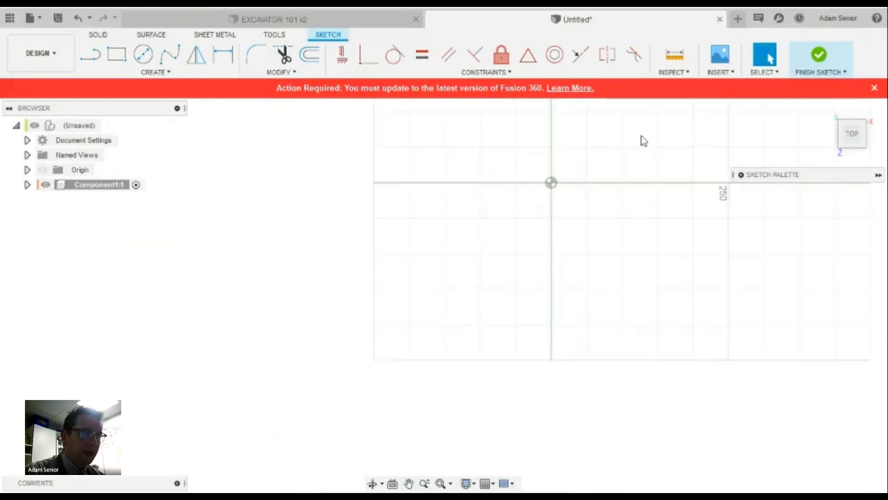
pyautogui.scroll(2, 695, 119)
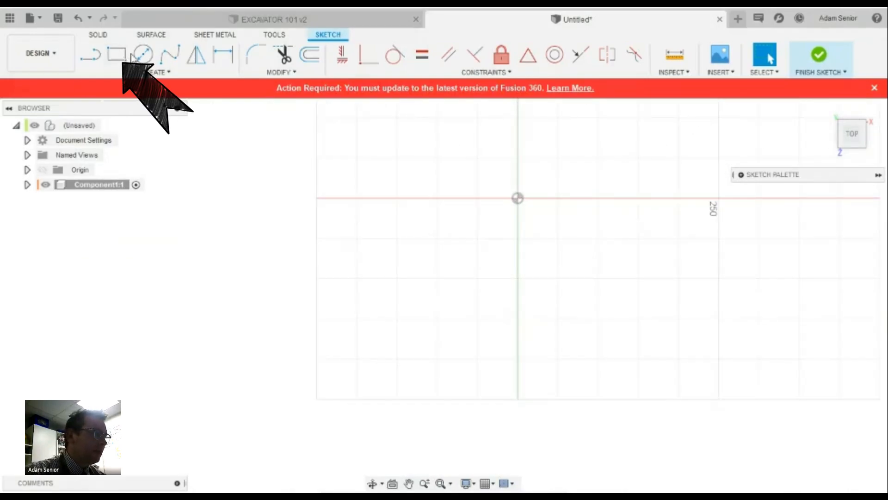
pyautogui.click(117, 55)
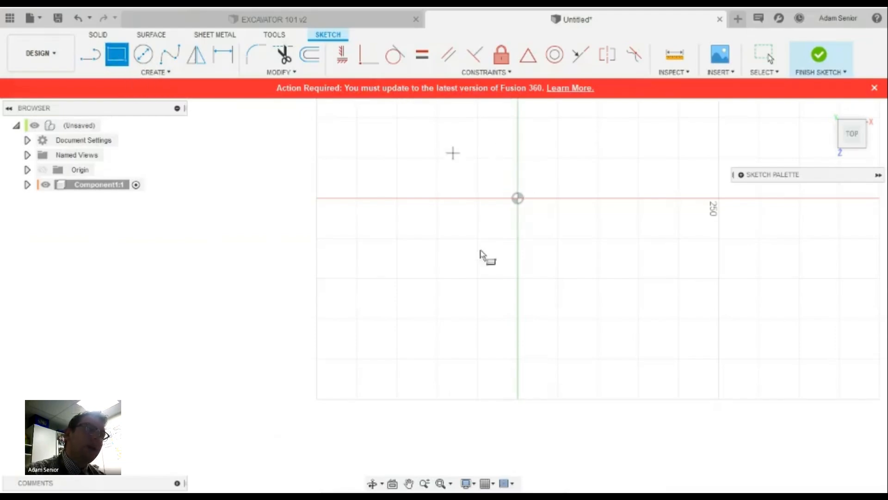
pyautogui.click(518, 200)
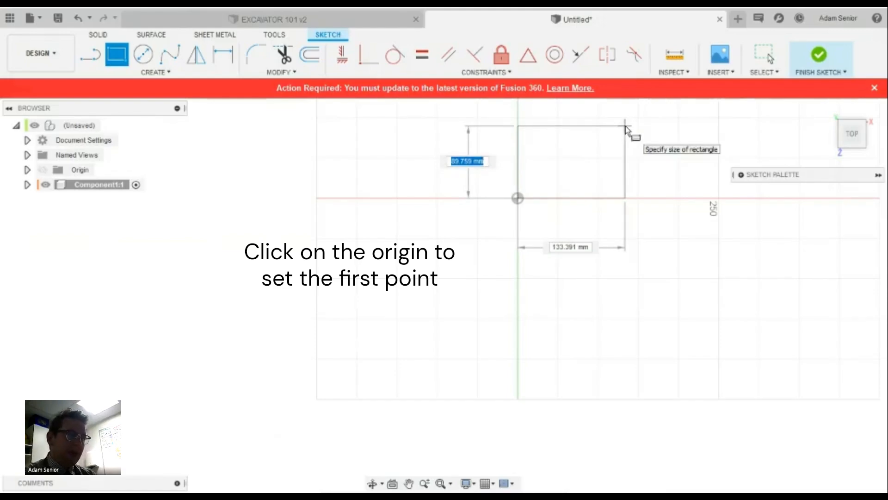
pyautogui.click(611, 155)
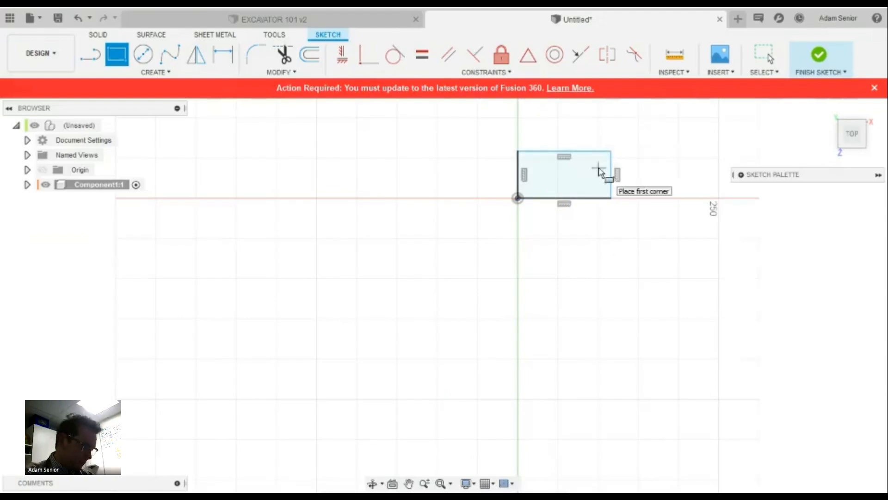
pyautogui.scroll(5, 707, 134)
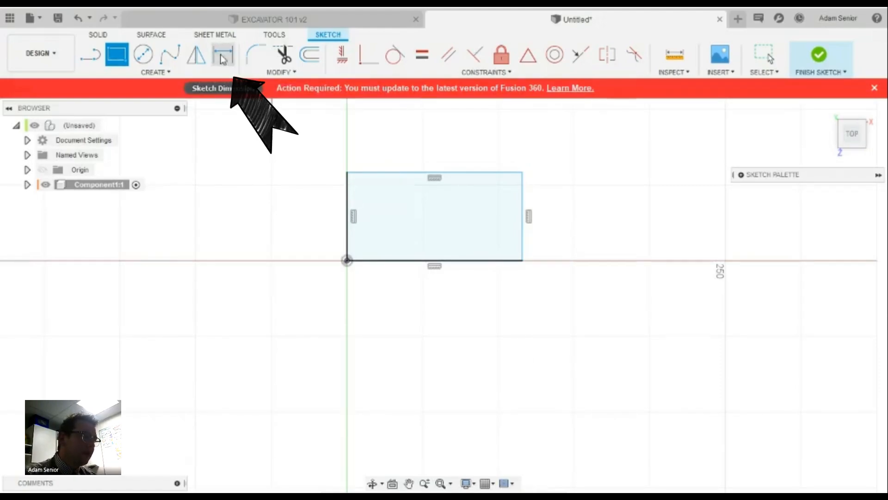
# Dimension the rectangle's bottom edge to 31.8 mm and its left edge to 15.8 mm
pyautogui.click(223, 65)
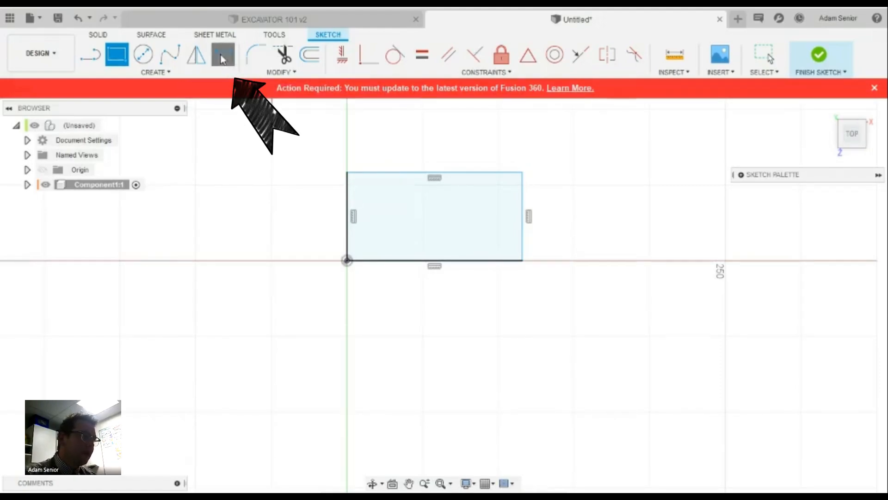
pyautogui.click(458, 261)
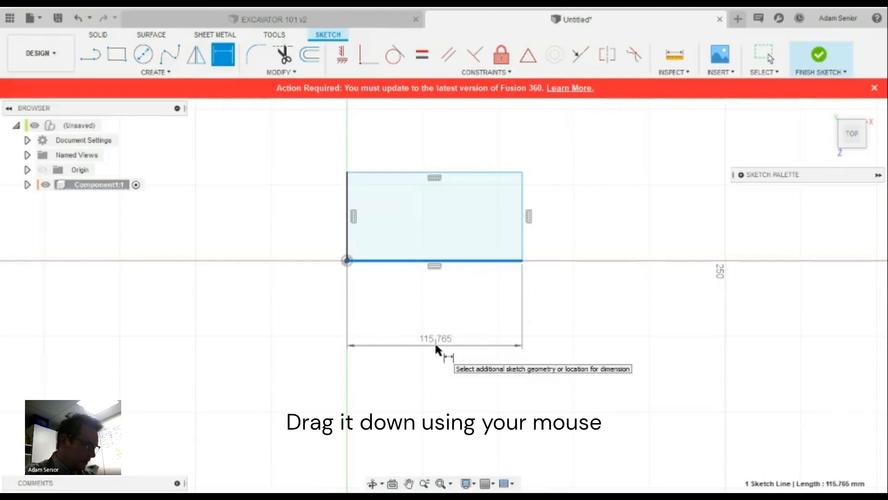
pyautogui.click(437, 348)
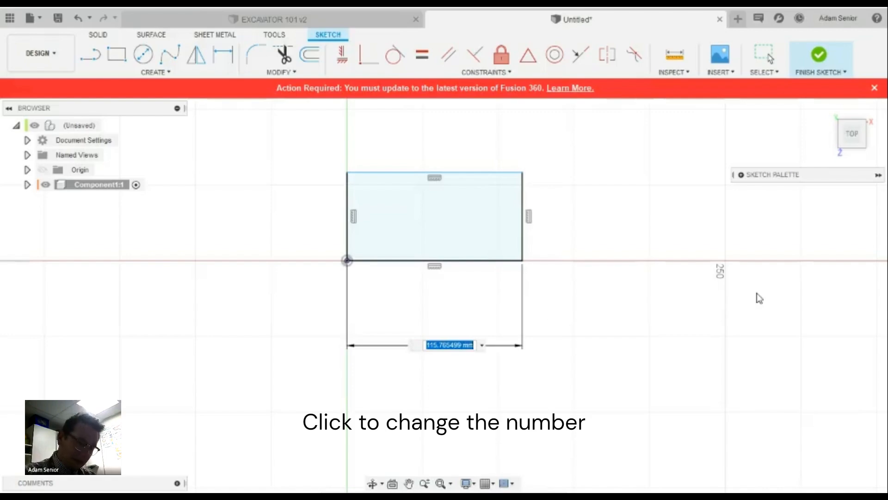
pyautogui.write('31.8')
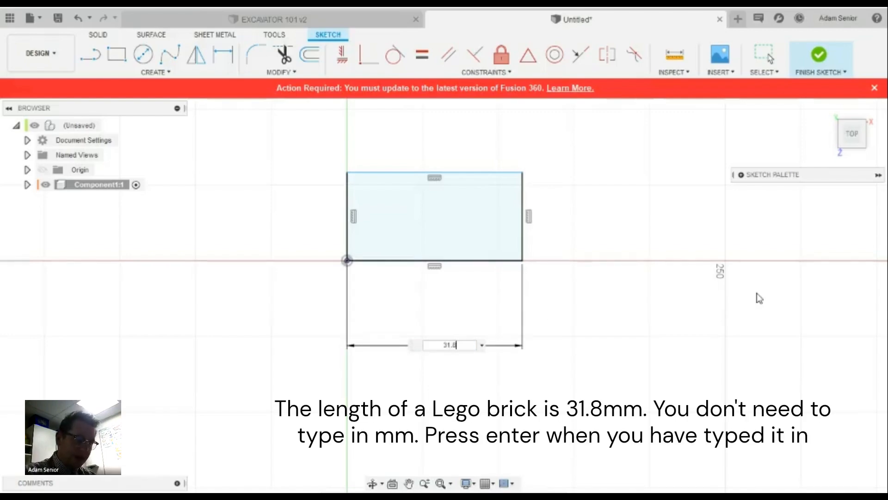
pyautogui.press('Return')
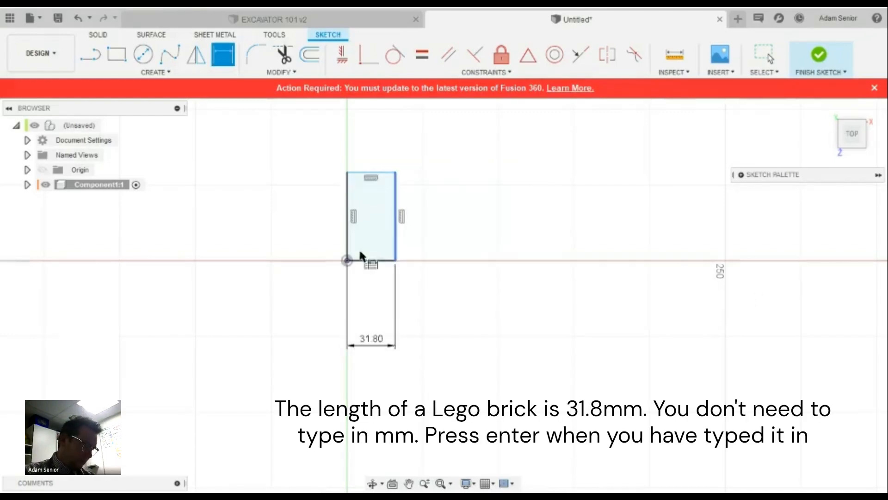
pyautogui.scroll(1, 325, 230)
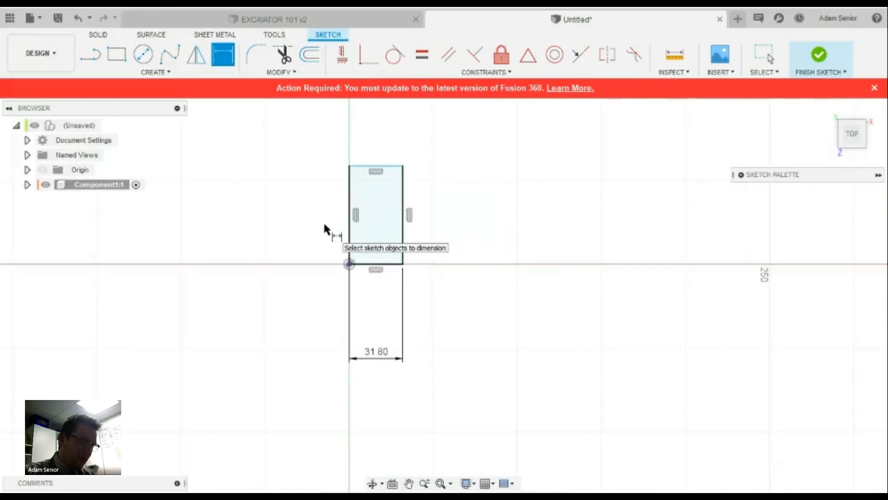
pyautogui.scroll(2, 324, 227)
pyautogui.click(359, 208)
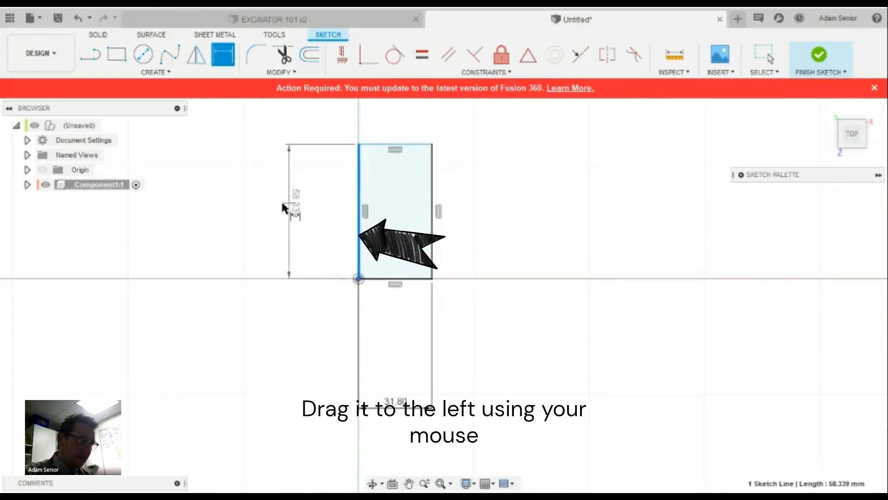
pyautogui.click(282, 203)
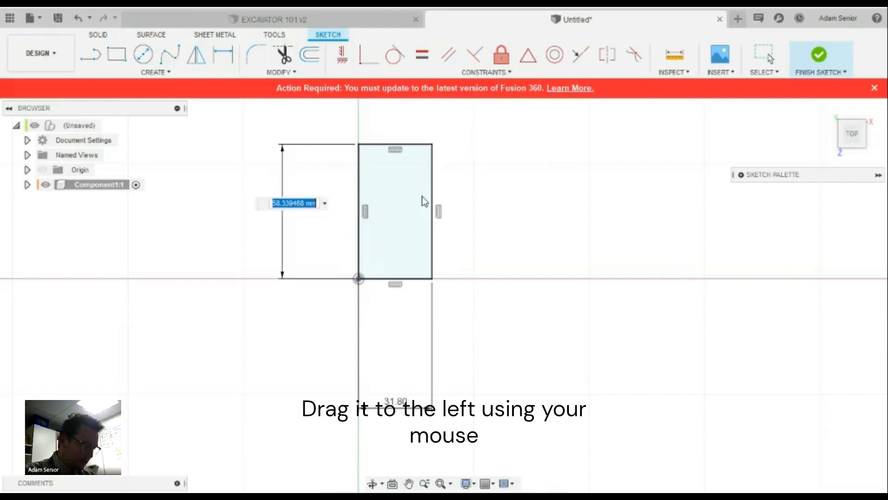
pyautogui.write('15.8')
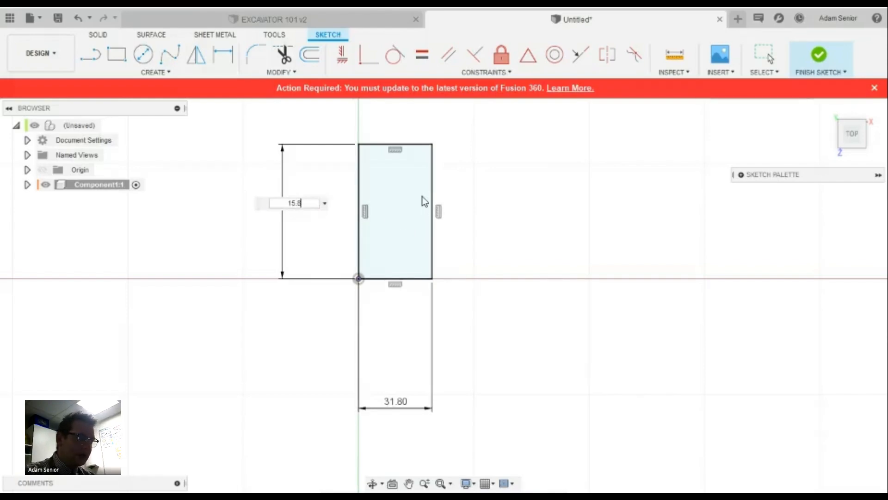
pyautogui.press('Return')
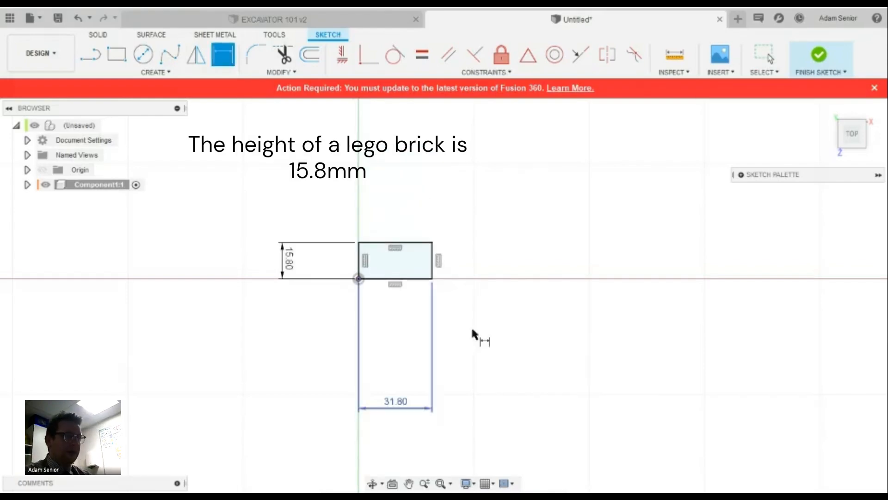
pyautogui.scroll(3, 468, 315)
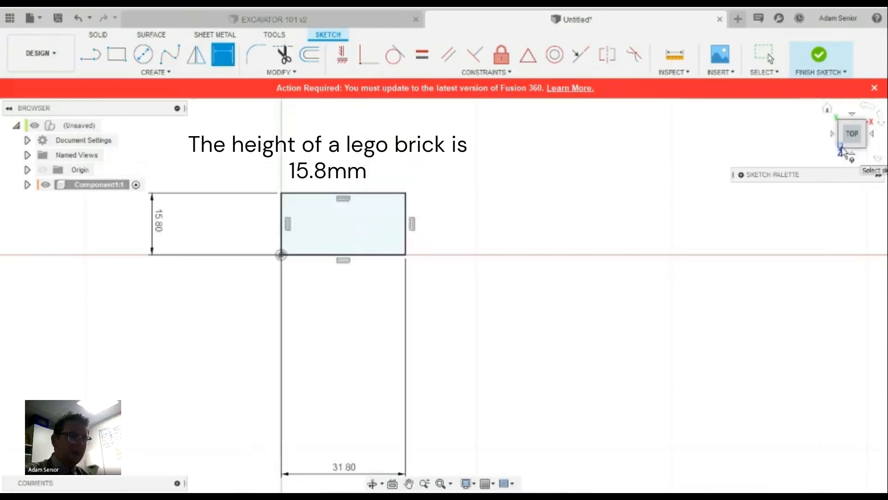
# Extrude the 31.8 × 15.8 mm rectangle 9.6 mm into a new solid body
pyautogui.moveTo(842, 149)
pyautogui.mouseDown()
pyautogui.moveTo(821, 100)
pyautogui.moveTo(855, 126)
pyautogui.moveTo(831, 116)
pyautogui.mouseUp()
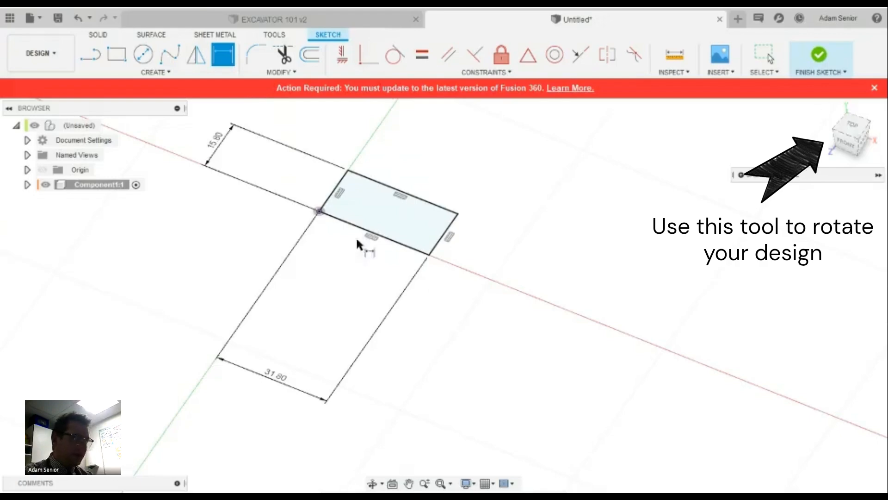
pyautogui.click(98, 36)
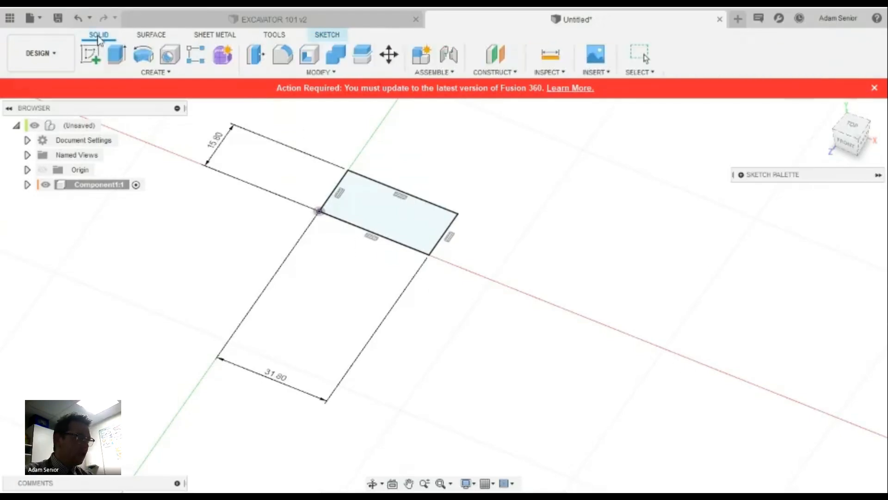
pyautogui.click(117, 54)
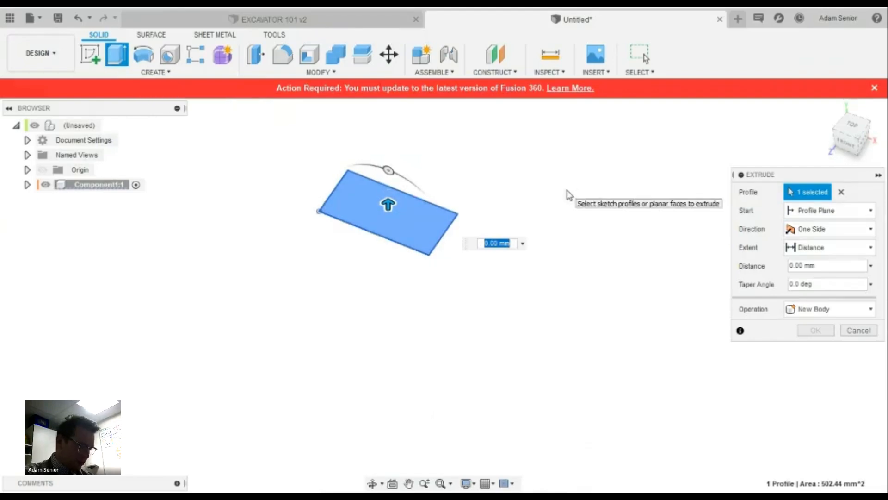
pyautogui.write('9.6')
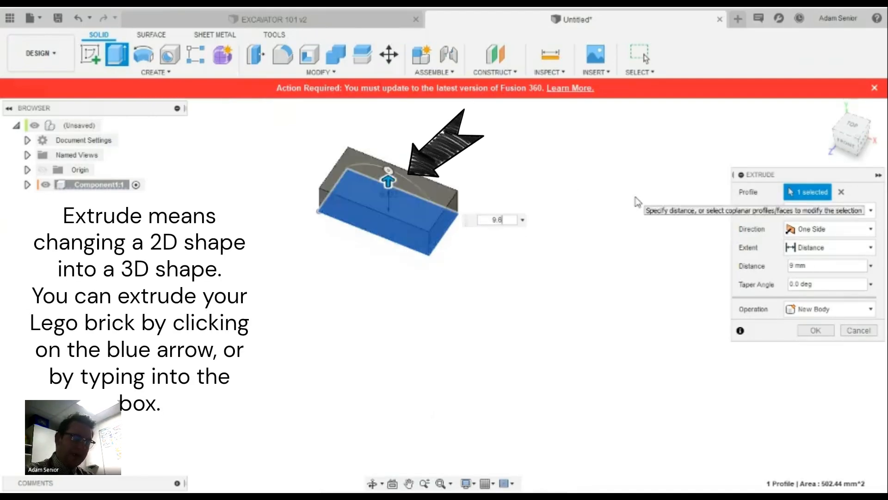
pyautogui.press('Return')
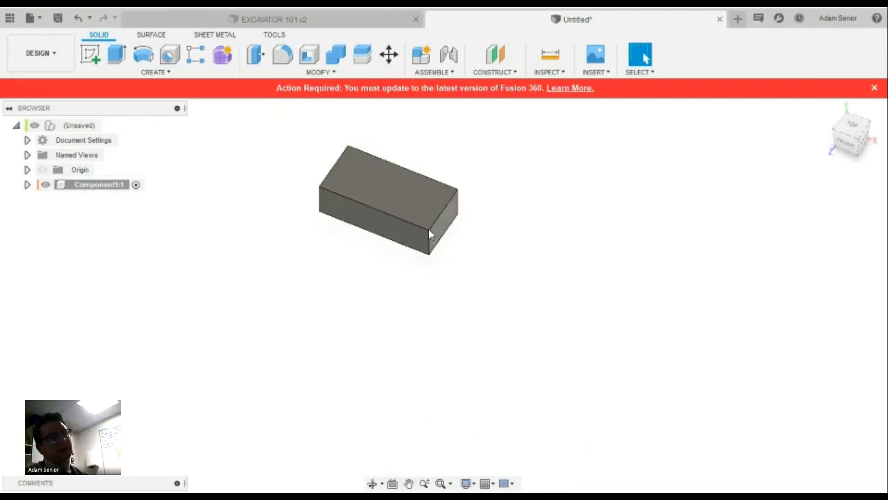
pyautogui.moveTo(859, 143)
pyautogui.mouseDown()
pyautogui.moveTo(833, 144)
pyautogui.moveTo(791, 125)
pyautogui.moveTo(703, 142)
pyautogui.moveTo(696, 163)
pyautogui.moveTo(754, 151)
pyautogui.mouseUp()
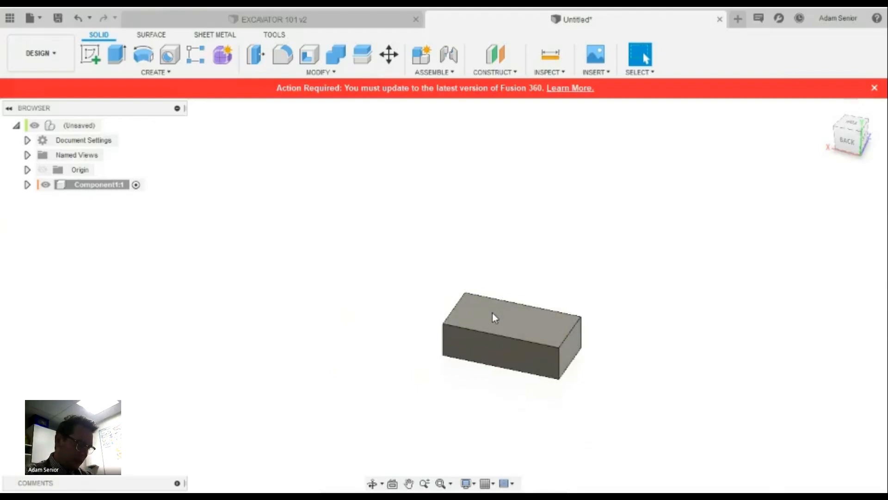
# Create a sketch on the top face of the extruded 9.6 mm block
pyautogui.scroll(2, 512, 313)
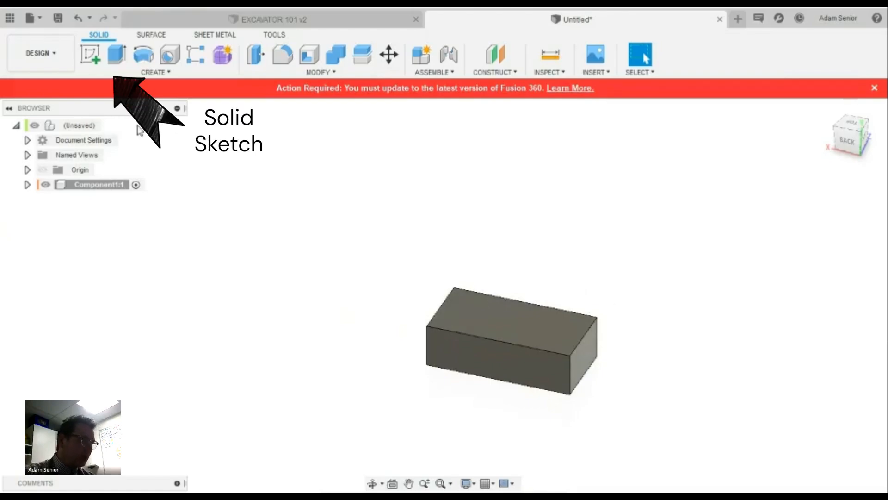
pyautogui.click(92, 55)
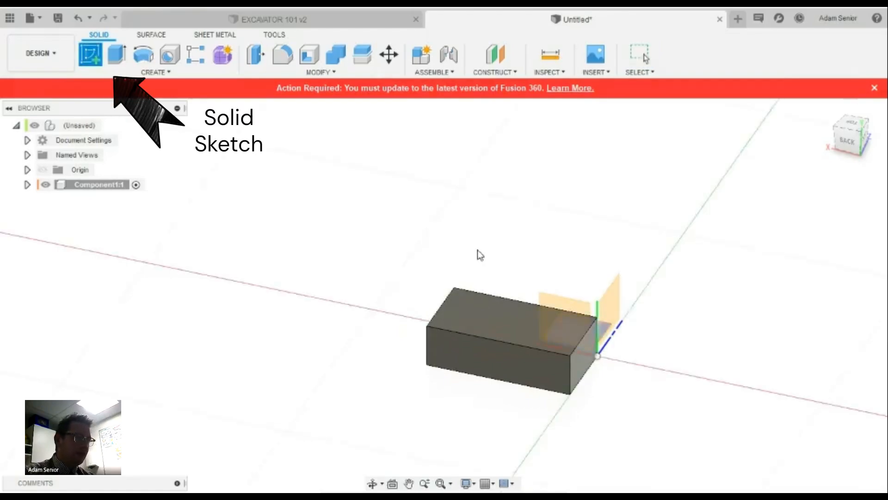
pyautogui.click(497, 316)
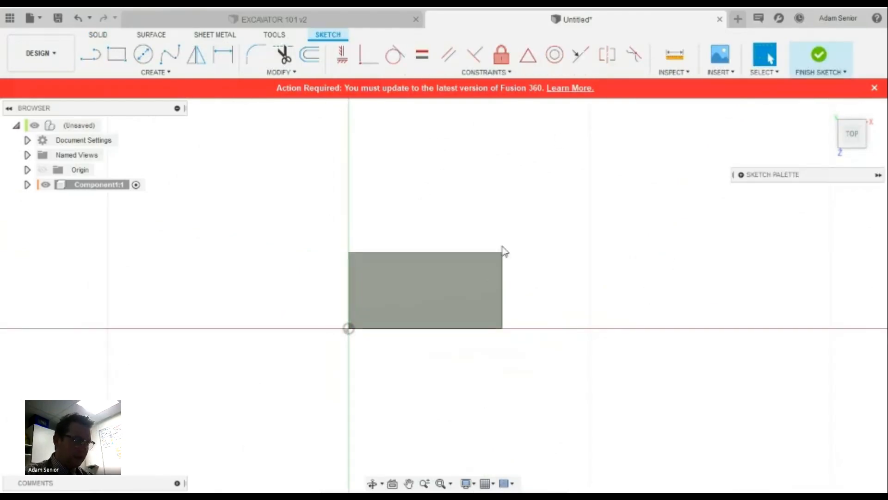
pyautogui.scroll(2, 587, 320)
pyautogui.scroll(2, 273, 248)
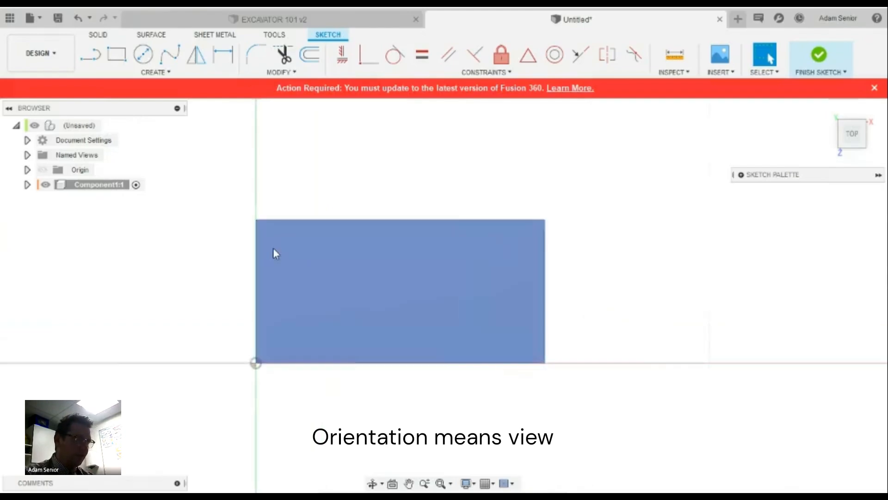
pyautogui.scroll(1, 273, 248)
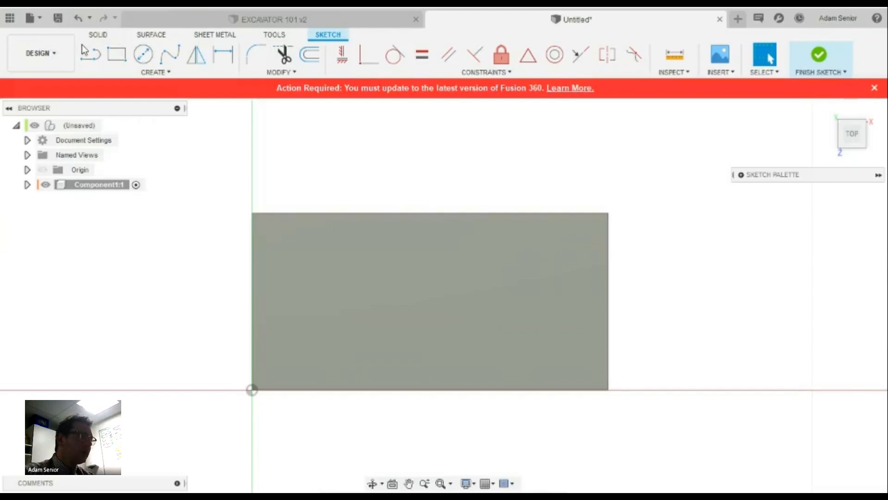
# Draw three connected lines from the left edge, out past the brick's right side, and back across
pyautogui.click(91, 56)
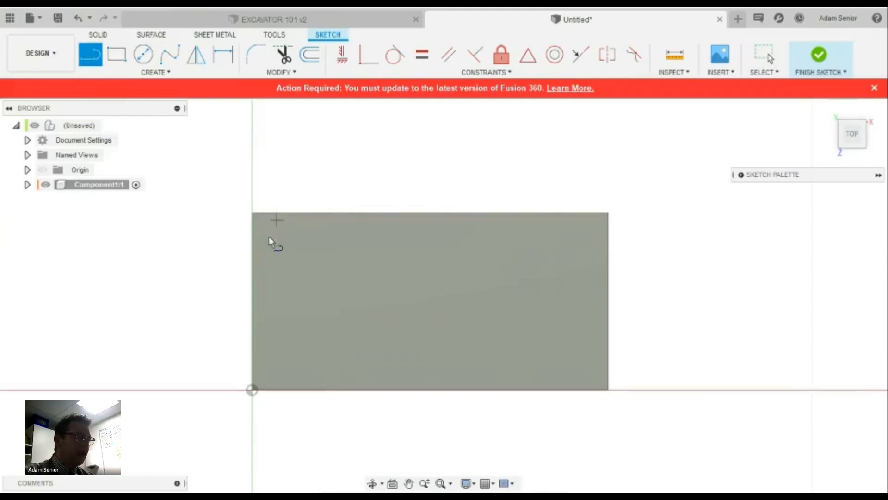
pyautogui.click(257, 273)
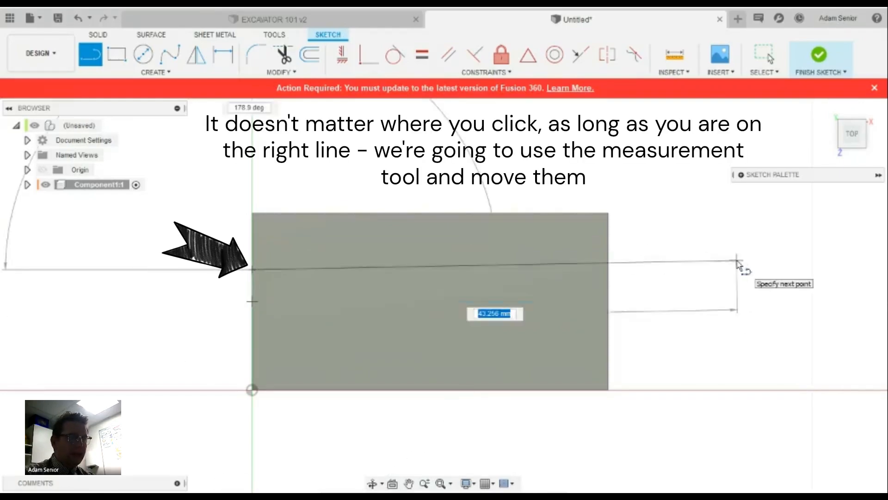
pyautogui.click(738, 270)
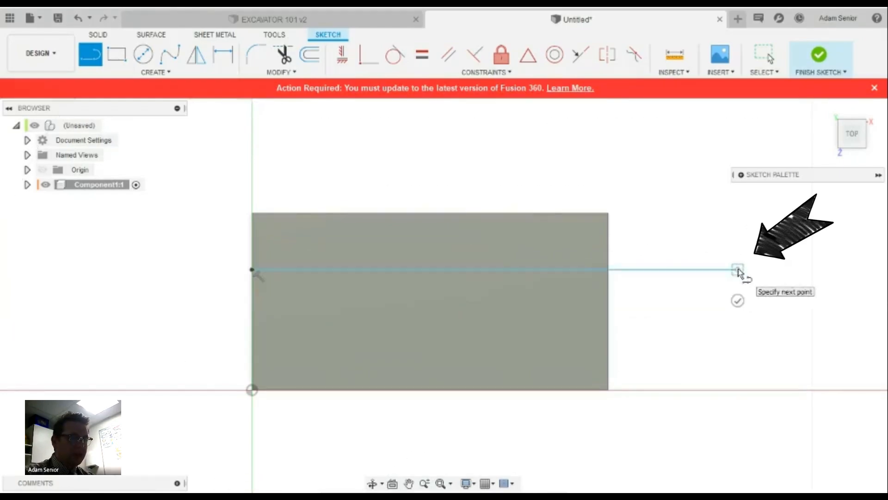
pyautogui.click(737, 334)
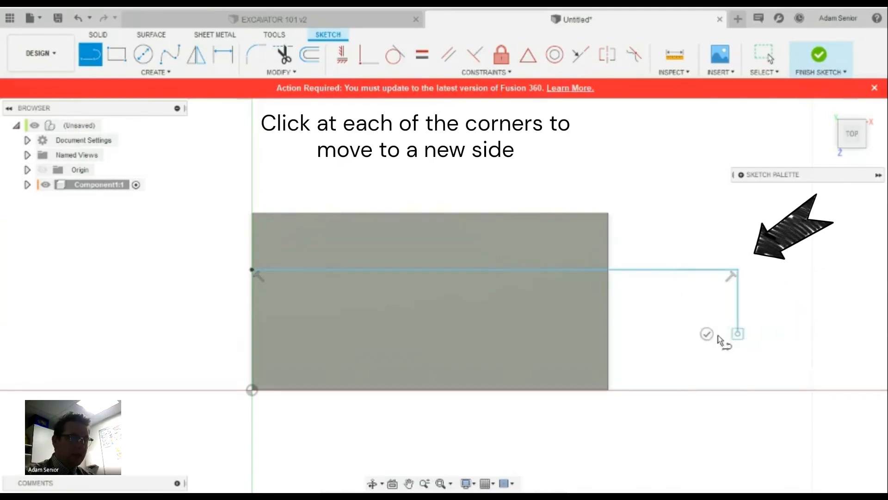
pyautogui.click(181, 334)
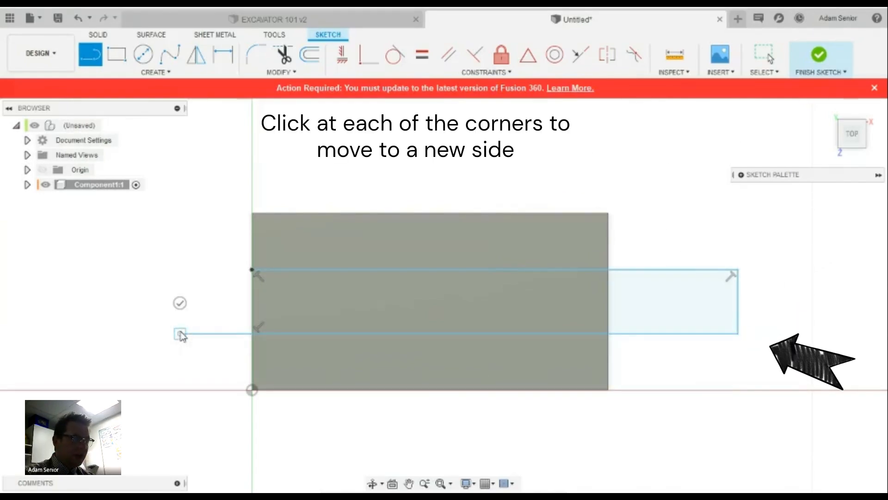
pyautogui.rightClick(208, 282)
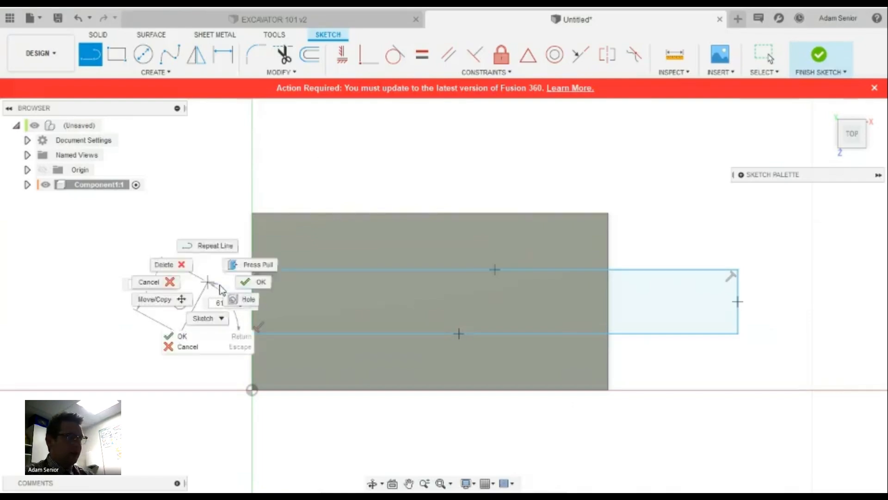
pyautogui.click(220, 285)
pyautogui.press('Escape')
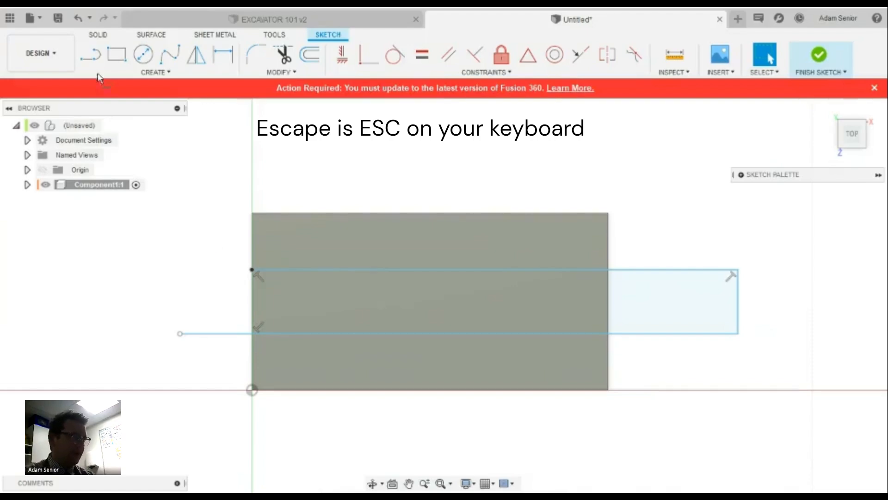
# Convert the three new lines into dashed construction lines
pyautogui.rightClick(580, 152)
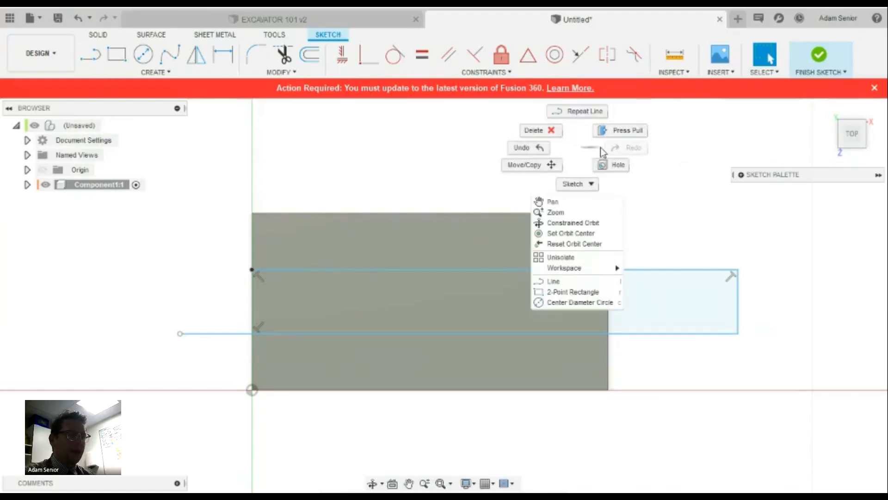
pyautogui.click(549, 135)
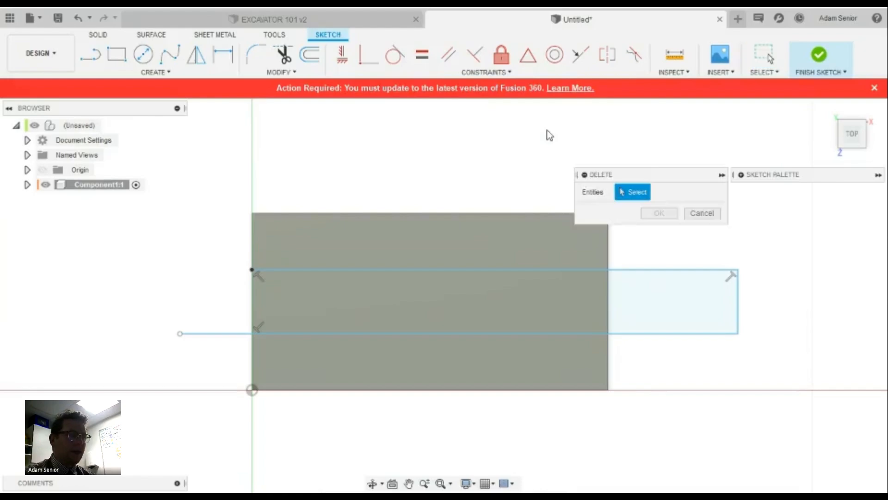
pyautogui.click(710, 212)
pyautogui.click(401, 270)
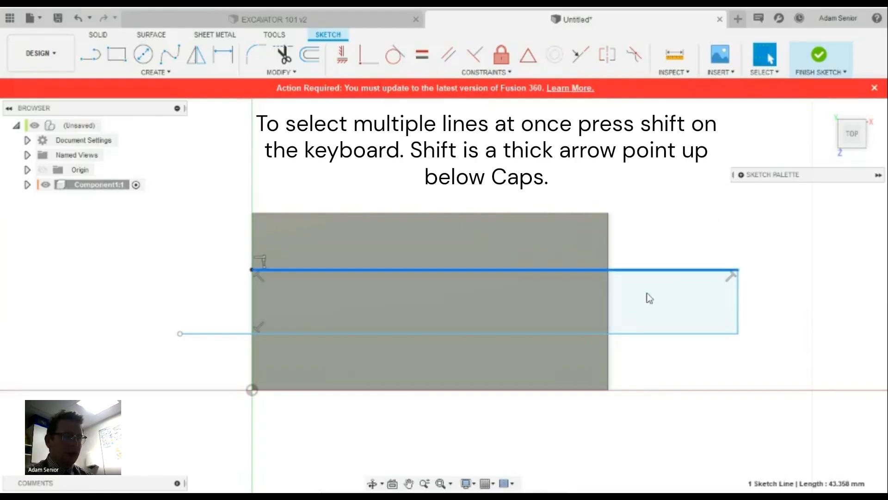
pyautogui.click(738, 302)
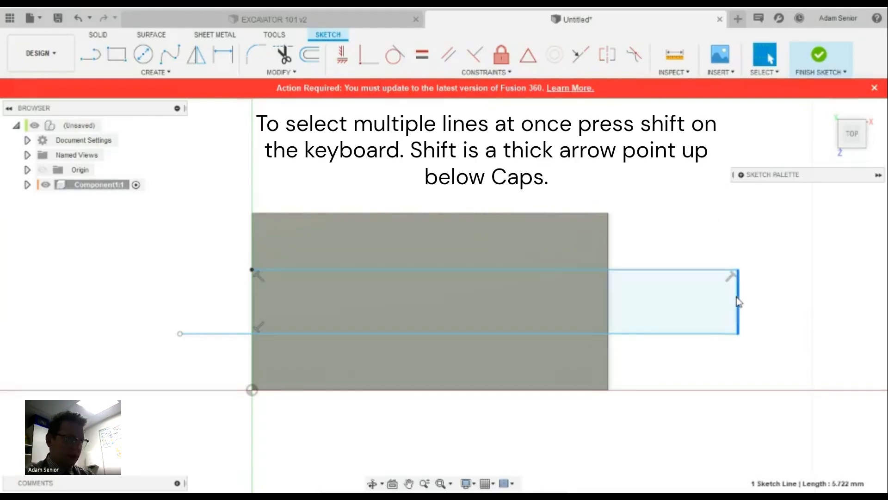
pyautogui.keyDown('shift'); pyautogui.click(646, 336); pyautogui.keyUp('shift')
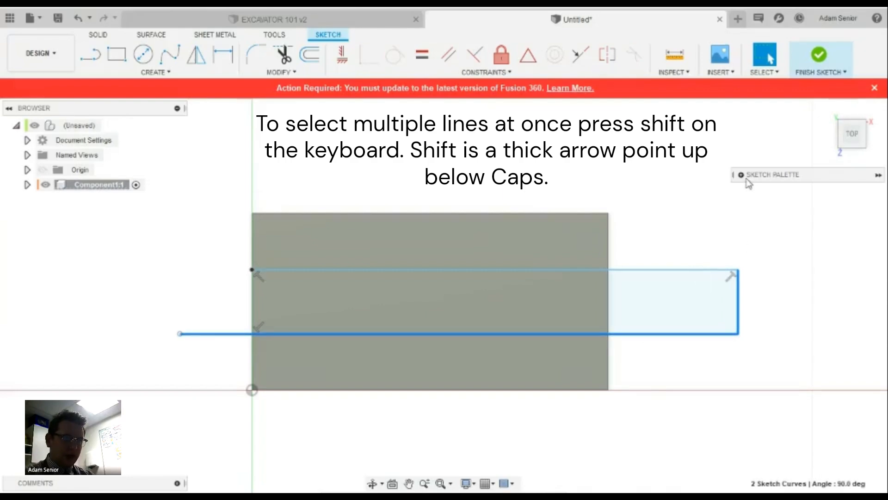
pyautogui.keyDown('shift'); pyautogui.click(676, 270); pyautogui.keyUp('shift')
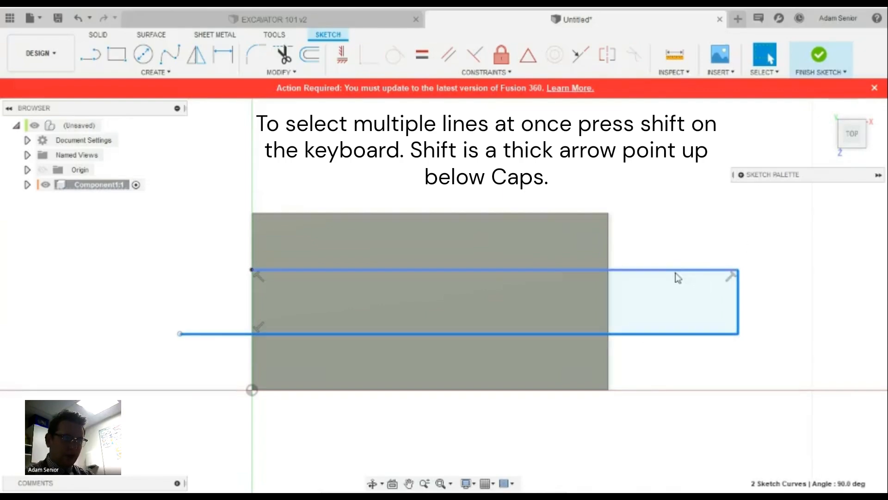
pyautogui.click(741, 175)
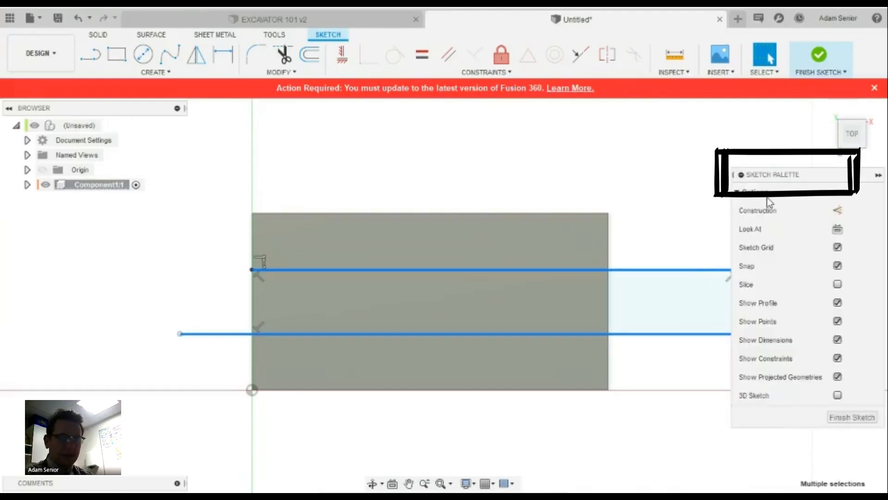
pyautogui.click(838, 212)
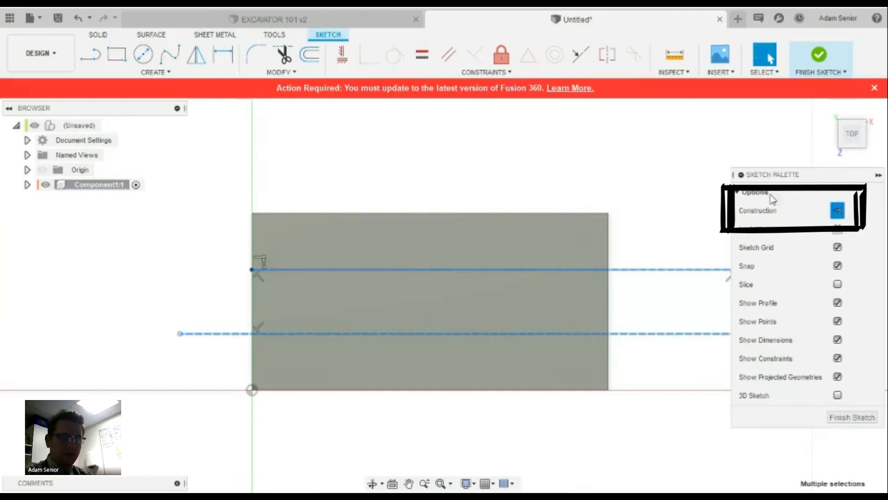
pyautogui.click(740, 175)
pyautogui.click(696, 215)
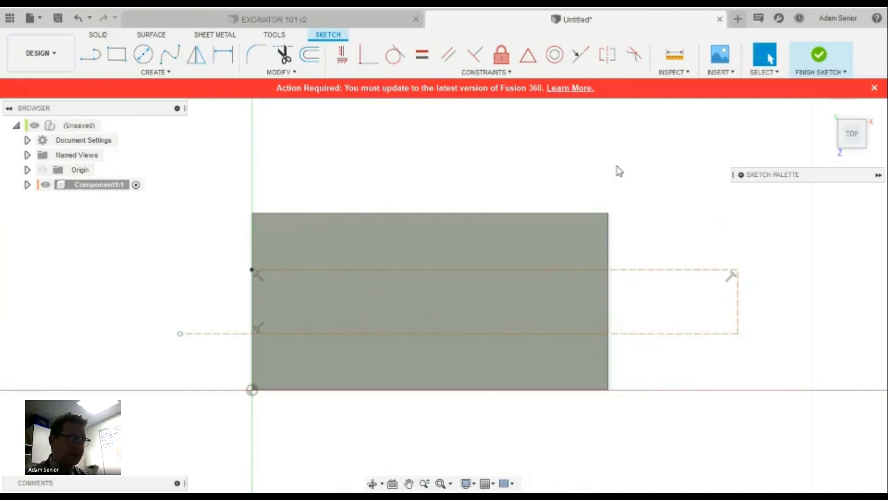
# Dimension the upper and lower dashed lines 3.9 mm from the brick's top and bottom edges
pyautogui.click(223, 56)
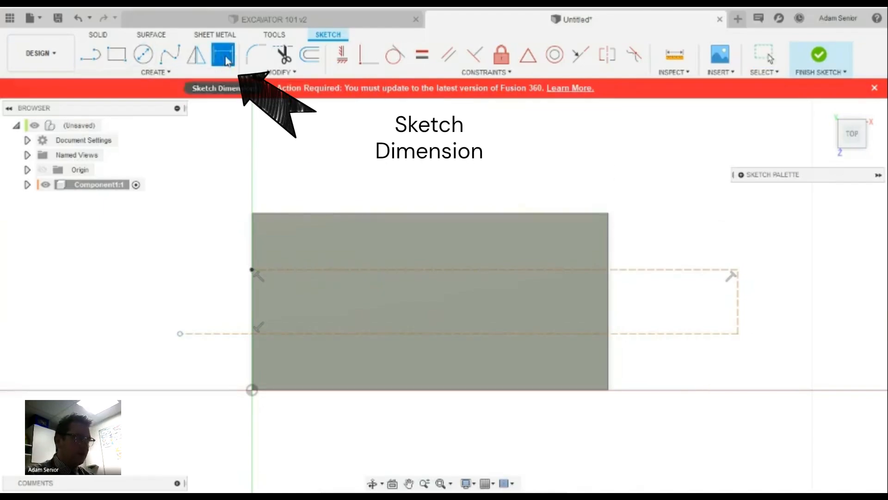
pyautogui.click(657, 267)
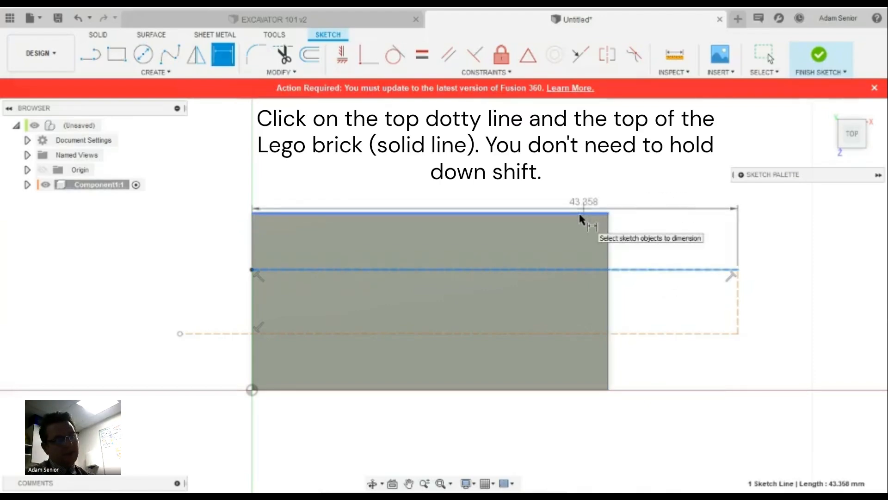
pyautogui.click(581, 216)
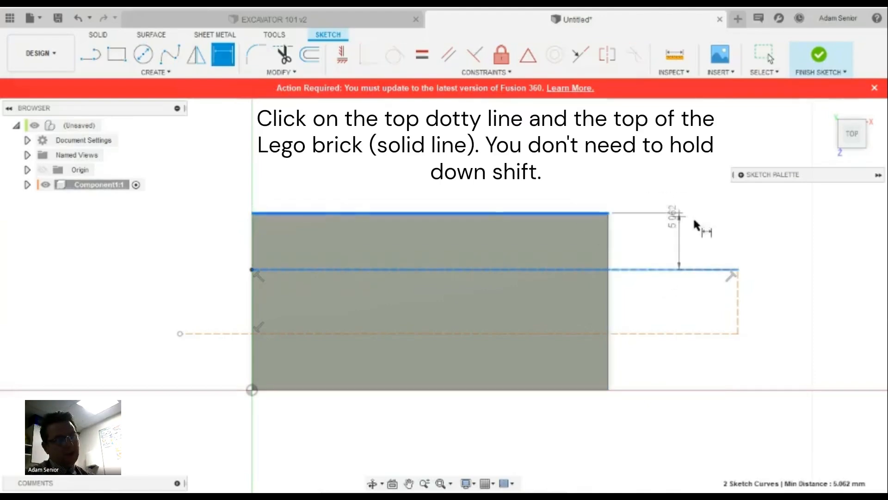
pyautogui.click(680, 241)
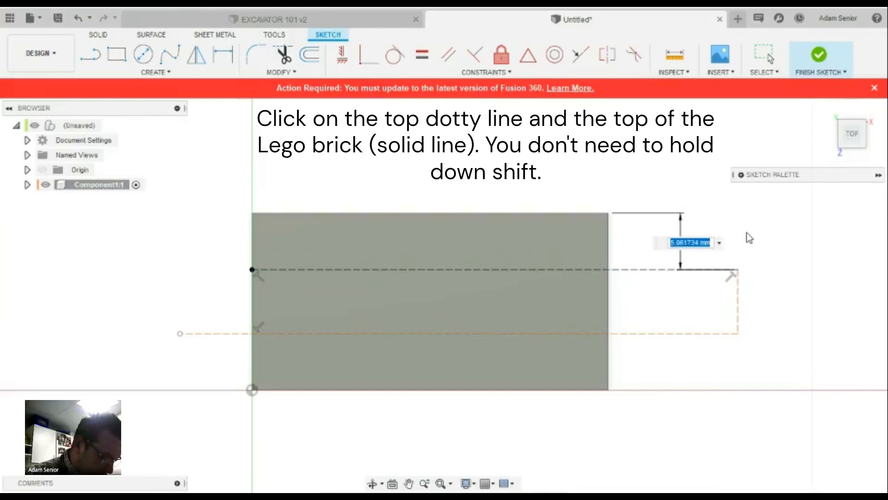
pyautogui.press('BackSpace')
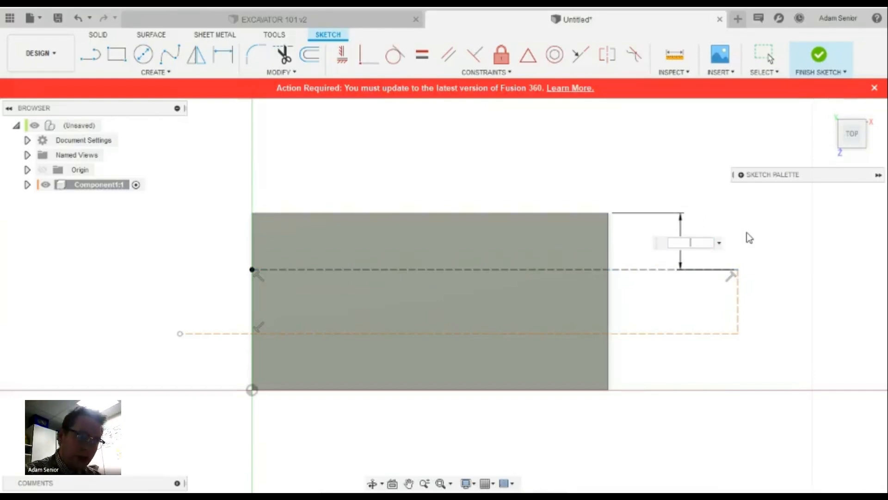
pyautogui.write('3.9')
pyautogui.press('Return')
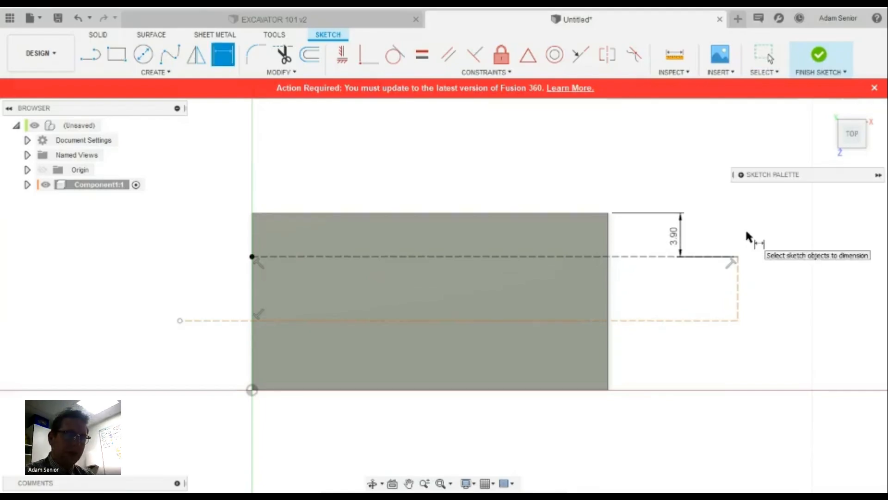
pyautogui.click(653, 320)
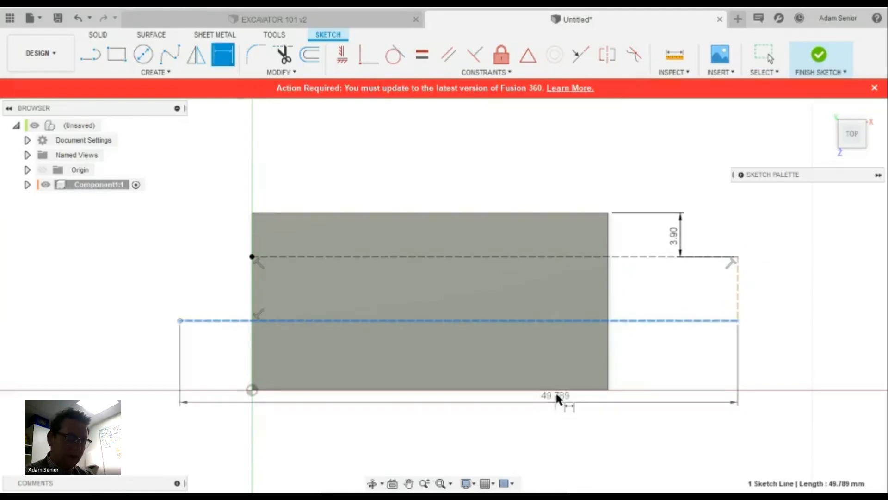
pyautogui.click(562, 390)
pyautogui.click(673, 427)
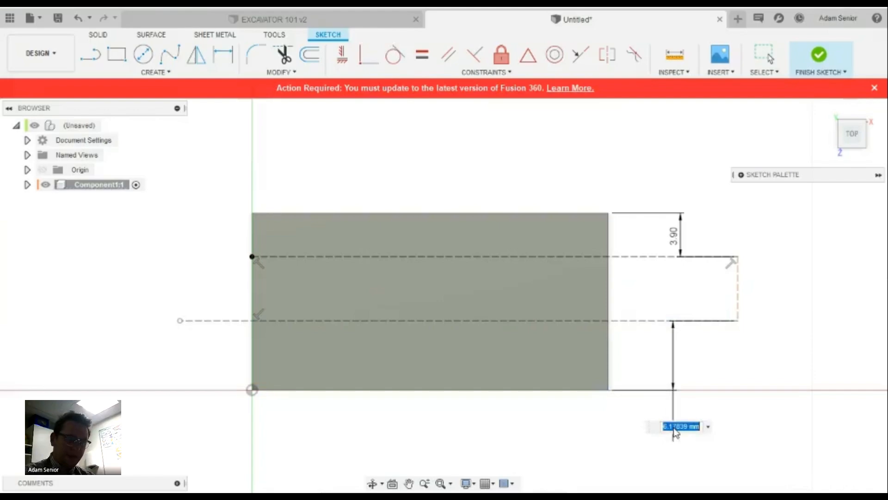
pyautogui.write('3.9')
pyautogui.press('Return')
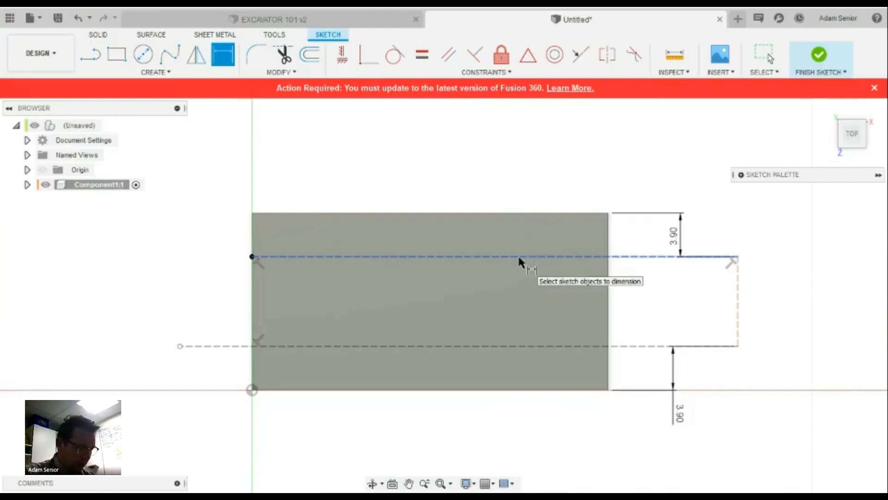
# Draw a vertical line down from the top edge's midpoint and make it construction geometry
pyautogui.click(91, 54)
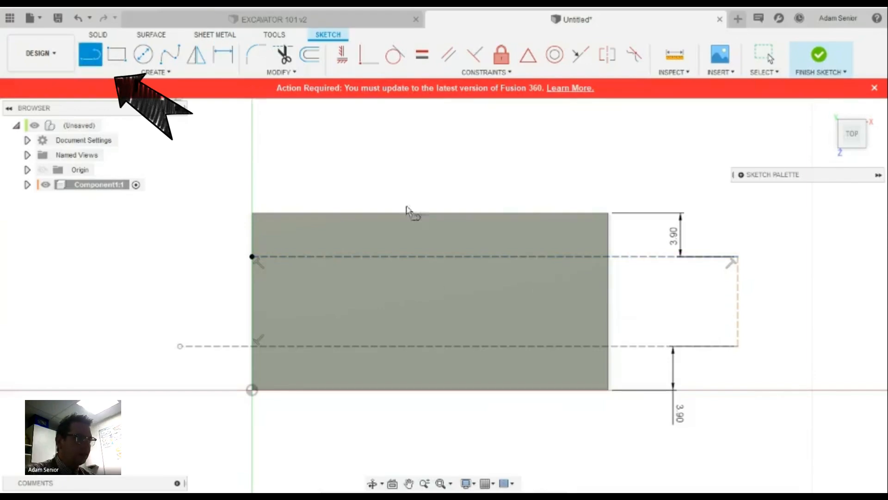
pyautogui.click(429, 213)
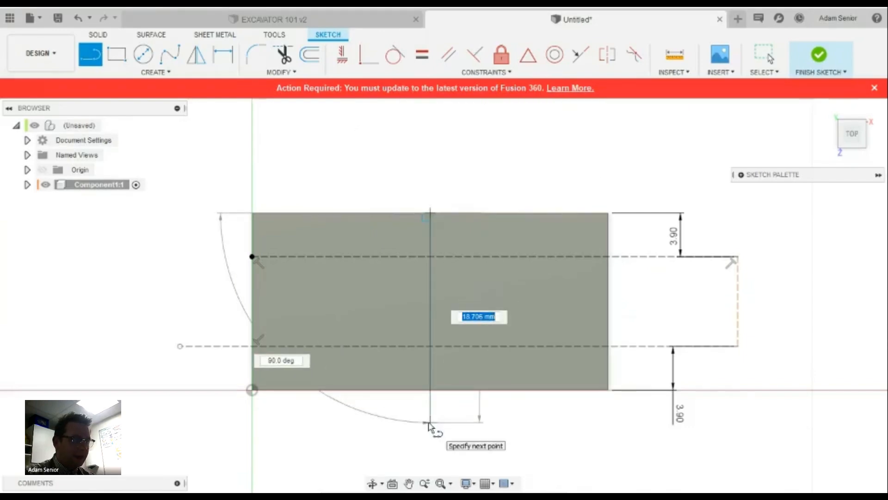
pyautogui.click(429, 421)
pyautogui.rightClick(430, 422)
pyautogui.click(472, 422)
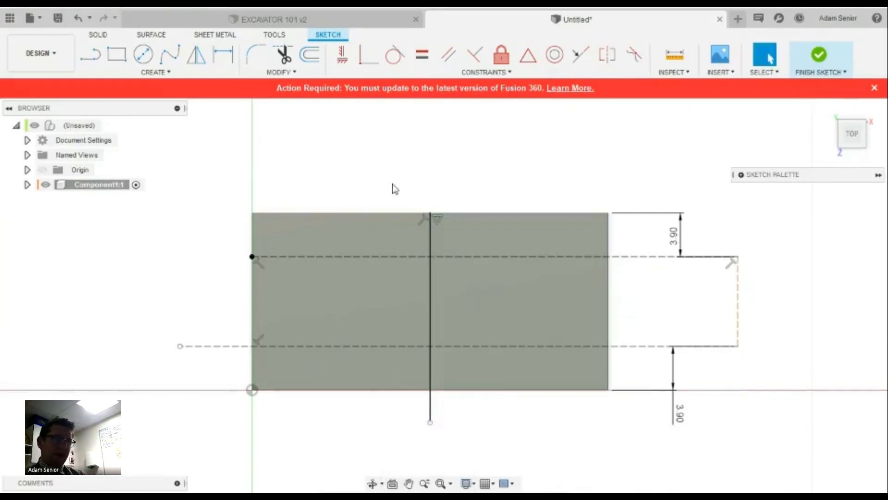
pyautogui.moveTo(394, 188); pyautogui.dragTo(457, 424)
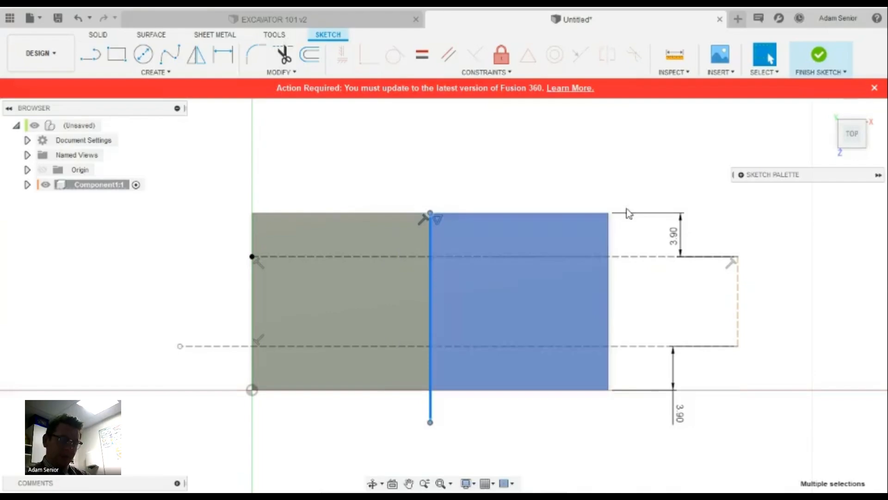
pyautogui.click(742, 180)
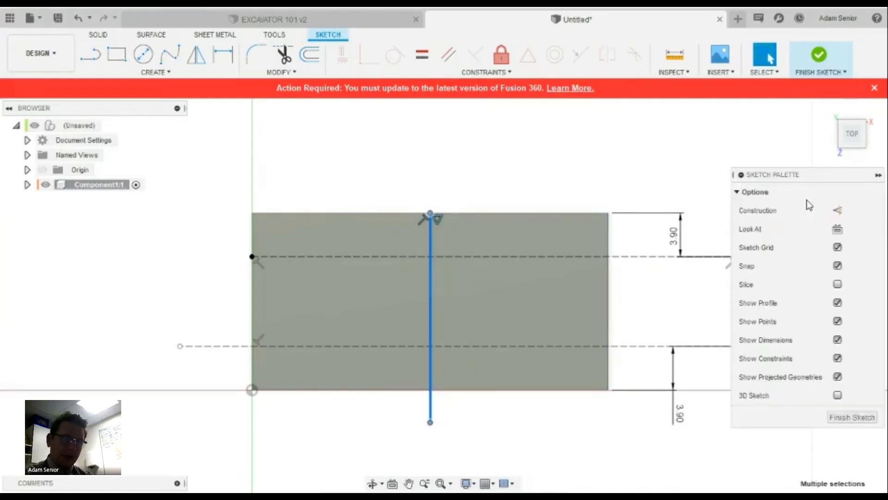
pyautogui.click(835, 211)
pyautogui.click(735, 175)
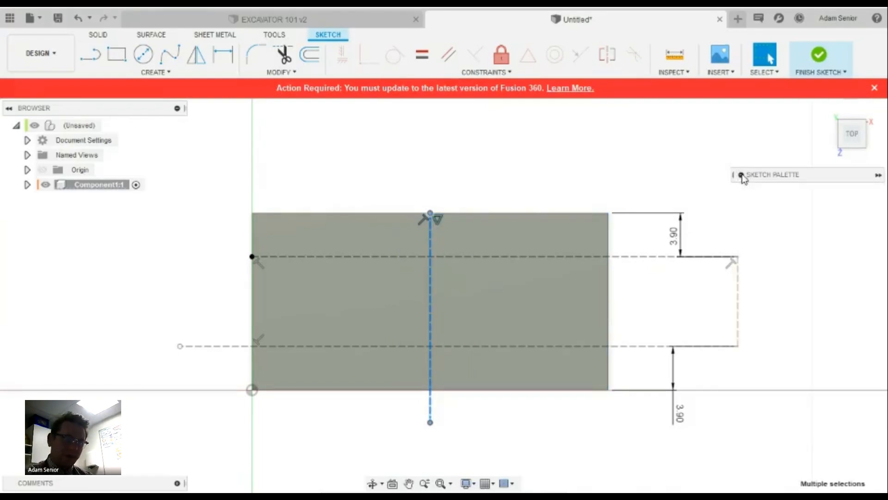
pyautogui.press('Escape')
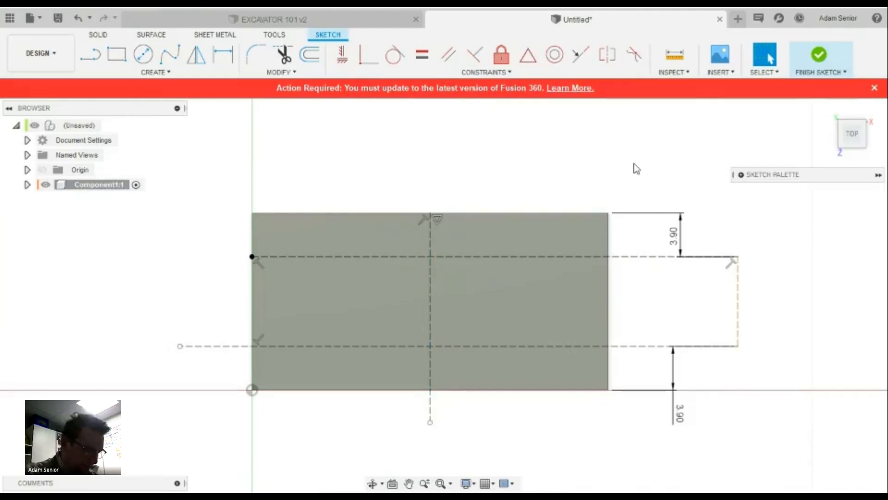
# Draw a second vertical line right of the midpoint line and make it construction geometry
pyautogui.click(90, 55)
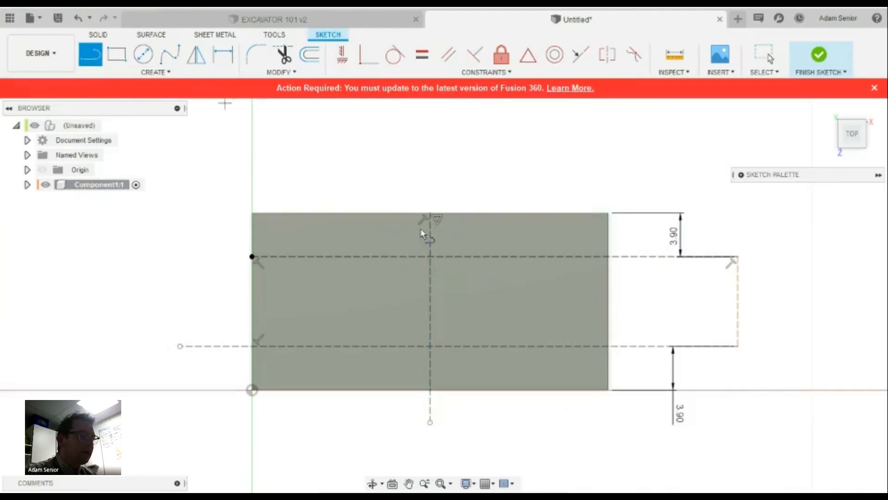
pyautogui.click(481, 212)
pyautogui.click(481, 415)
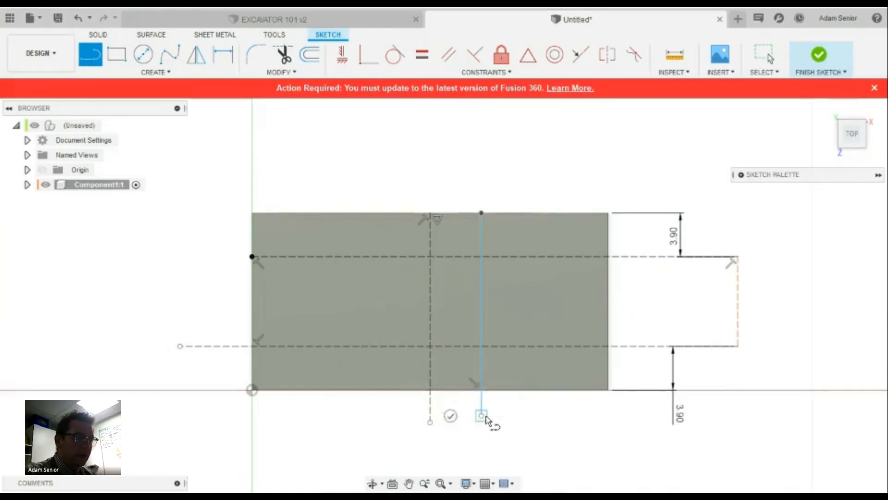
pyautogui.rightClick(485, 418)
pyautogui.click(532, 415)
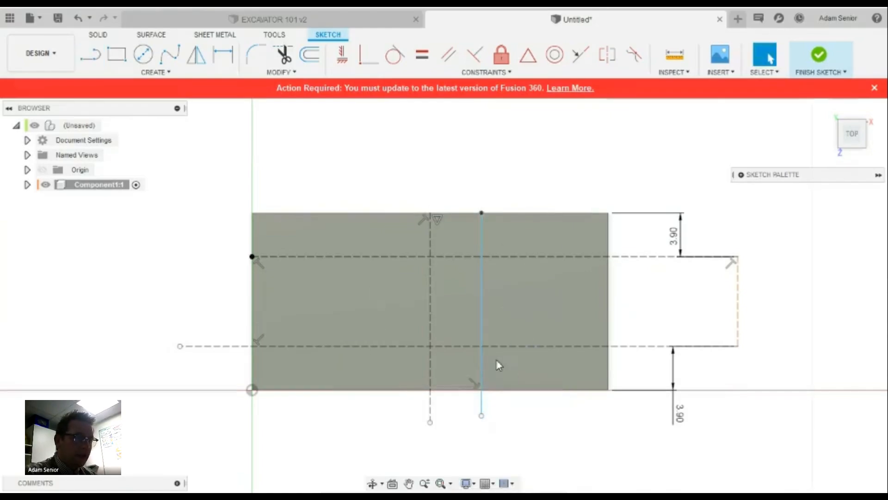
pyautogui.moveTo(470, 193); pyautogui.dragTo(532, 451)
pyautogui.click(741, 175)
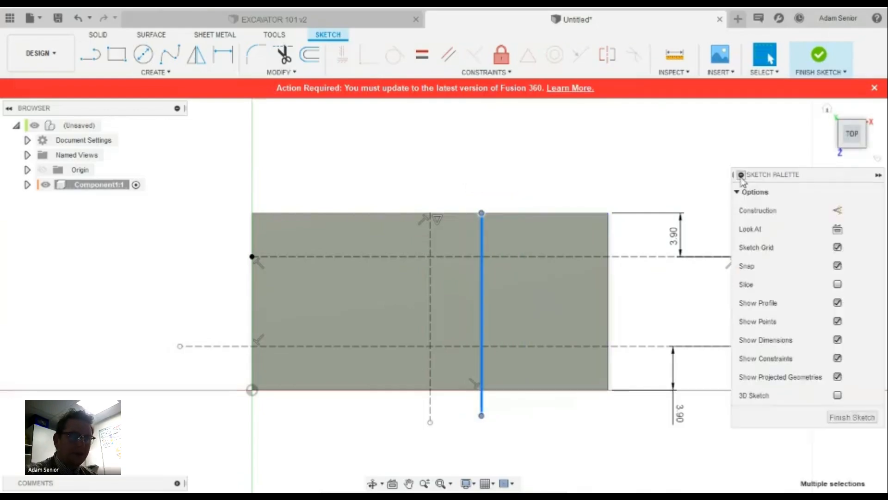
pyautogui.click(837, 210)
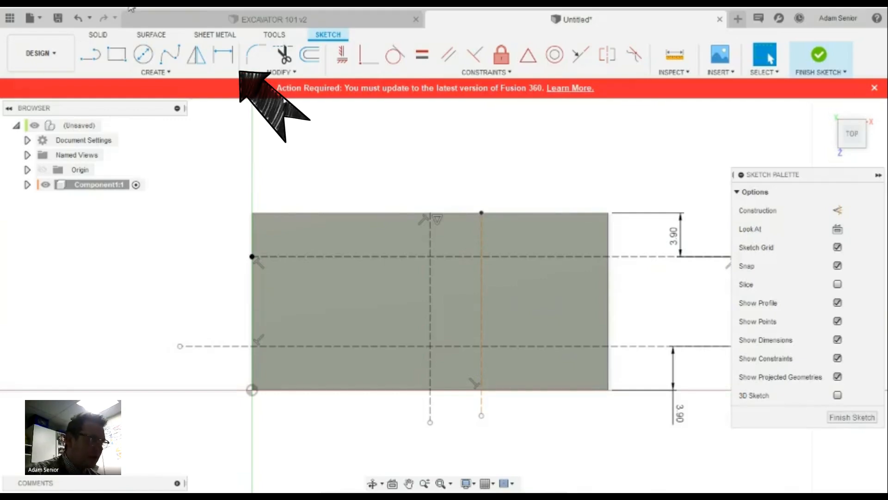
# Set a 4 mm spacing dimension between the two vertical construction lines
pyautogui.click(223, 56)
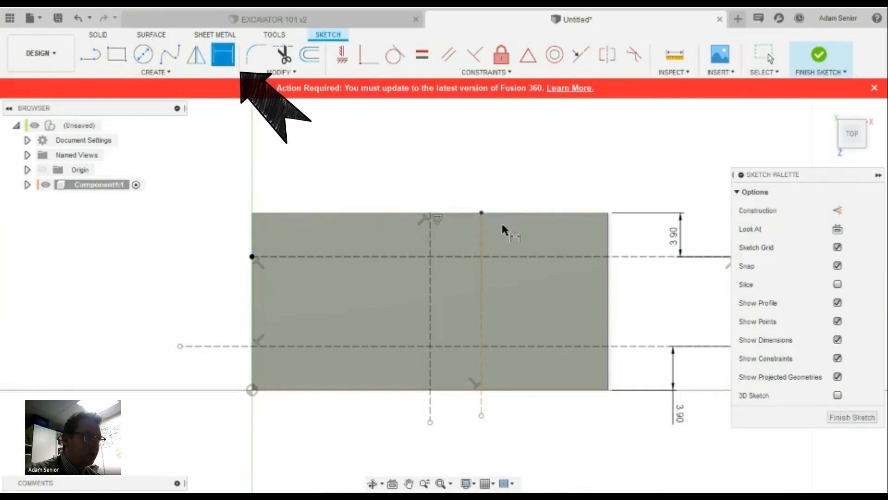
pyautogui.click(429, 237)
pyautogui.click(480, 234)
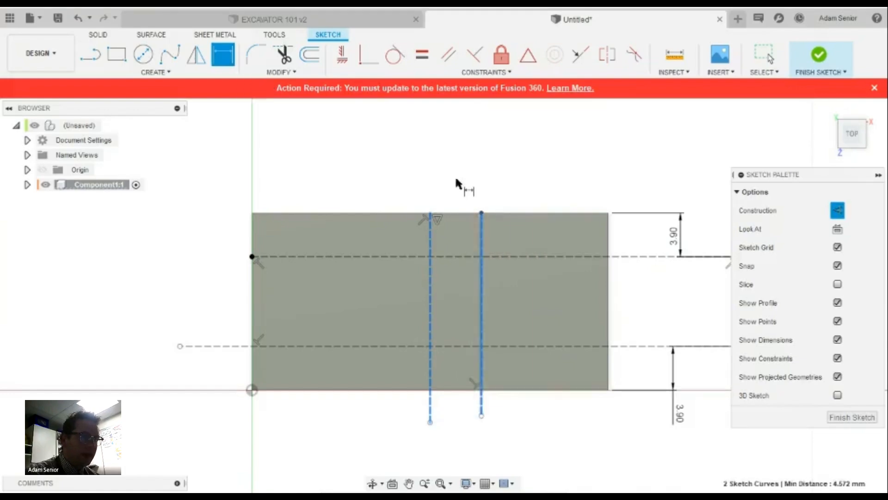
pyautogui.click(455, 178)
pyautogui.write('4')
pyautogui.press('Return')
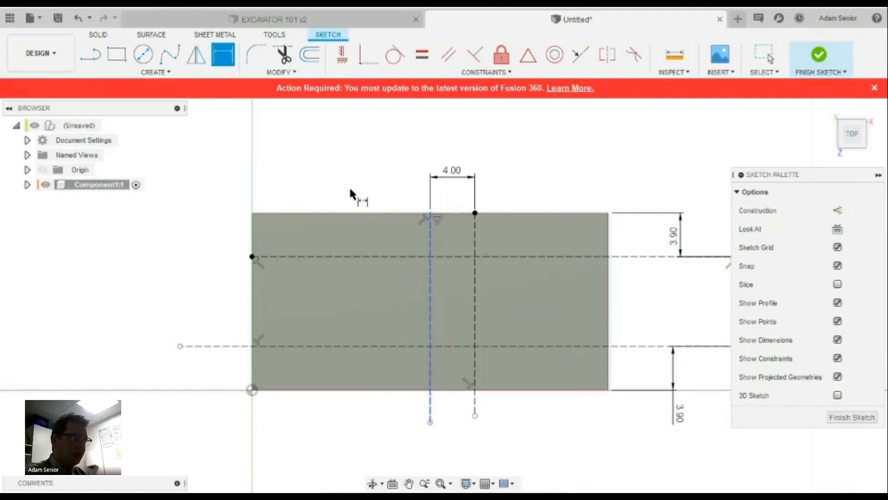
# Draw a 4.8 mm diameter circle centred on the second vertical line's upper intersection
pyautogui.click(146, 56)
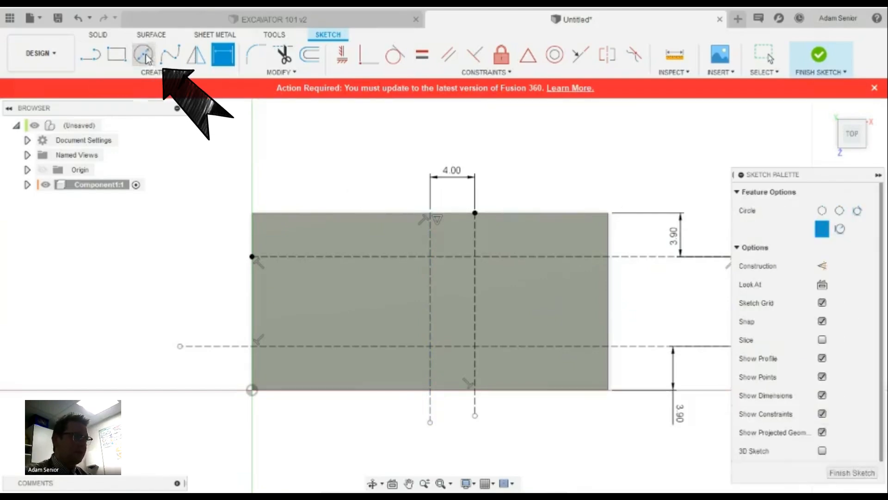
pyautogui.click(475, 256)
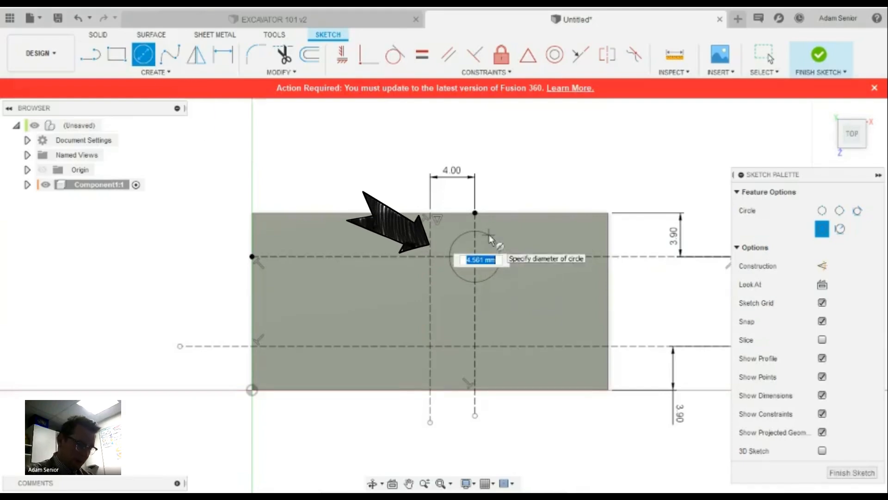
pyautogui.write('4')
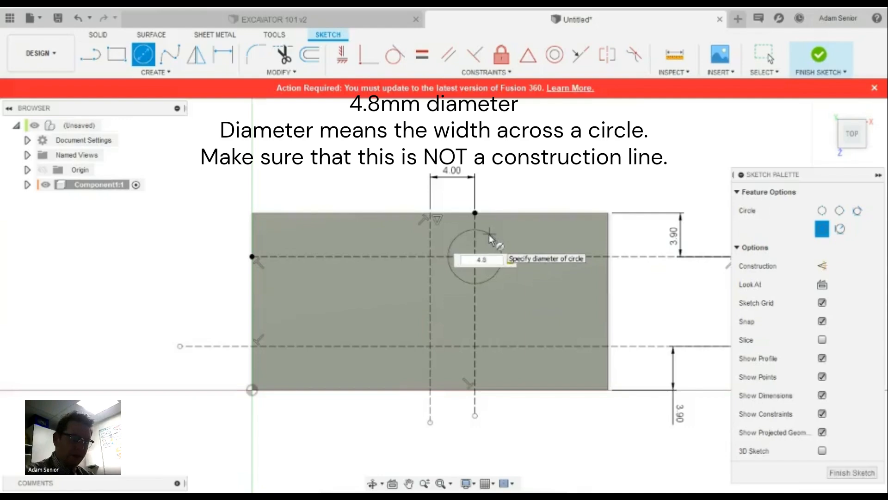
pyautogui.write('.8')
pyautogui.press('Return')
pyautogui.press('Escape')
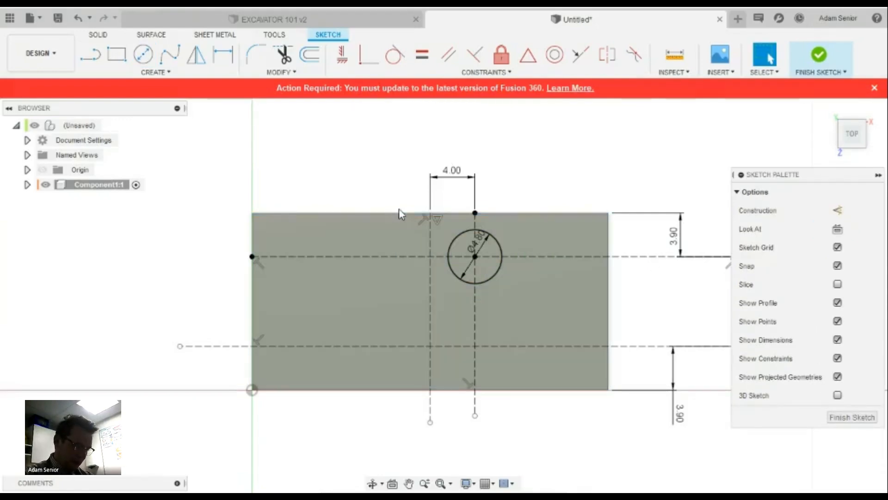
# Draw a third vertical line right of the circle and make it construction geometry
pyautogui.click(92, 63)
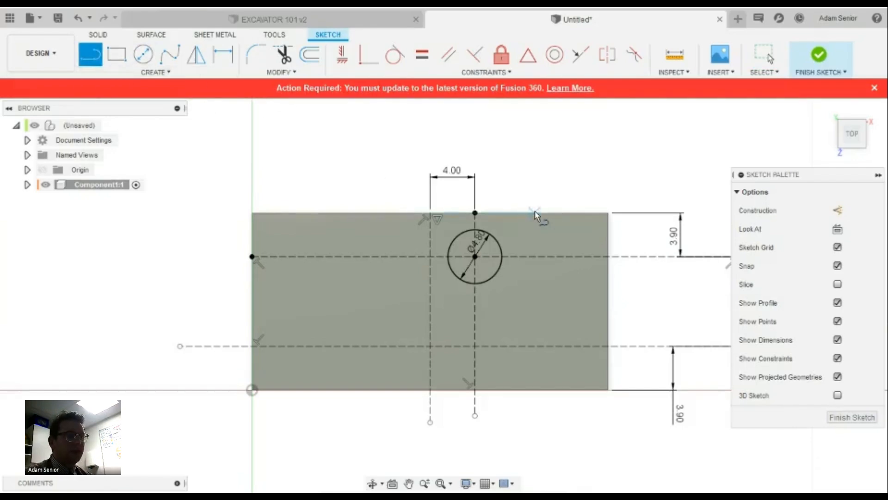
pyautogui.click(535, 214)
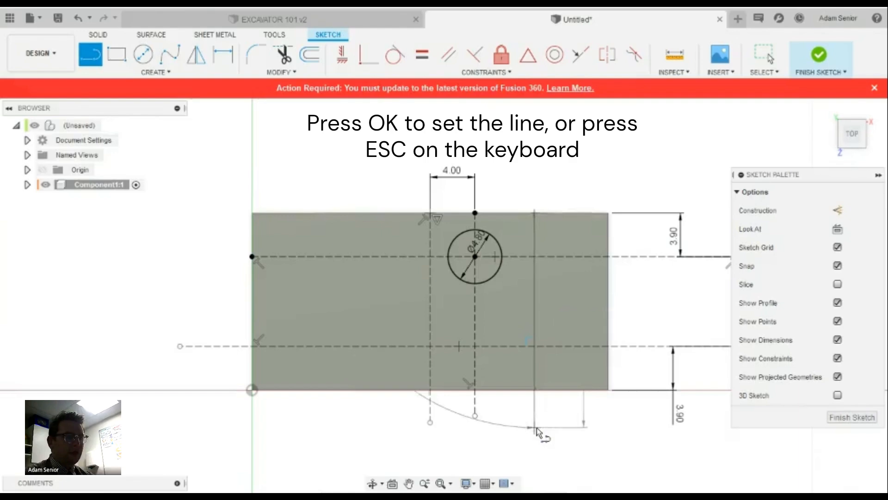
pyautogui.click(536, 428)
pyautogui.rightClick(579, 427)
pyautogui.click(627, 429)
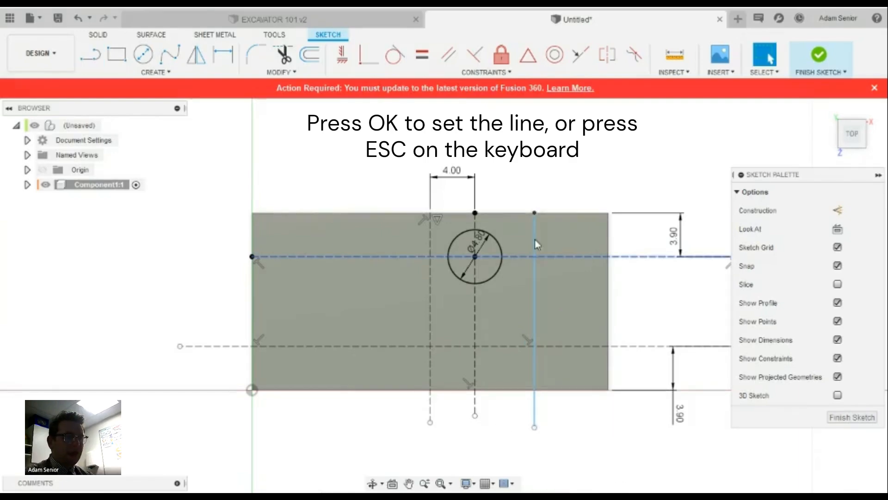
pyautogui.moveTo(518, 202); pyautogui.dragTo(581, 437)
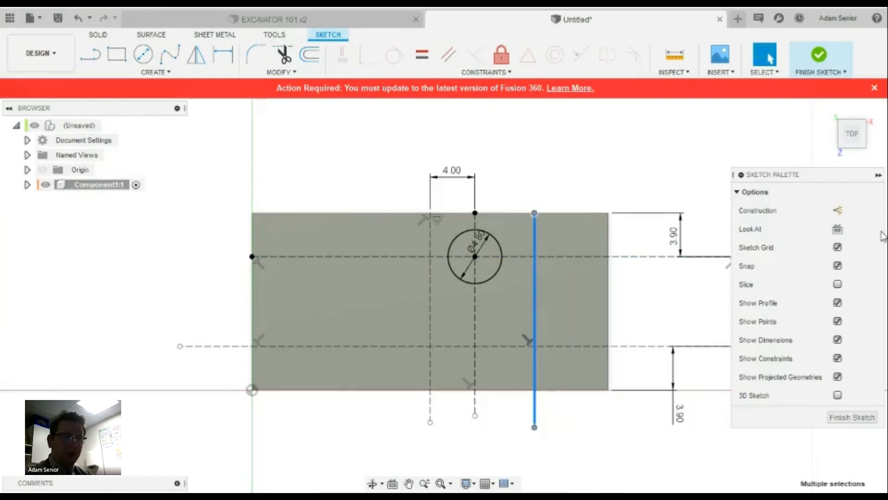
pyautogui.click(838, 210)
pyautogui.click(642, 170)
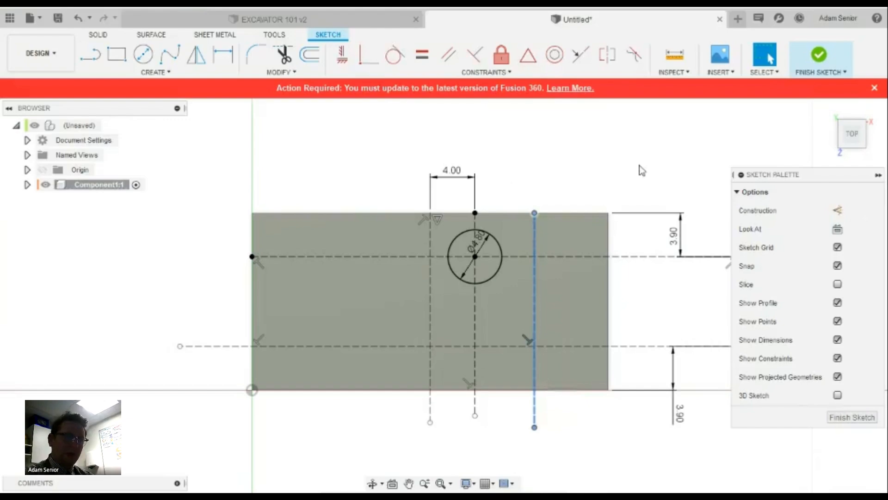
# Dimension the new line 4 mm, then 8 mm, from the circle's centre line, then undo it
pyautogui.click(226, 54)
pyautogui.click(476, 226)
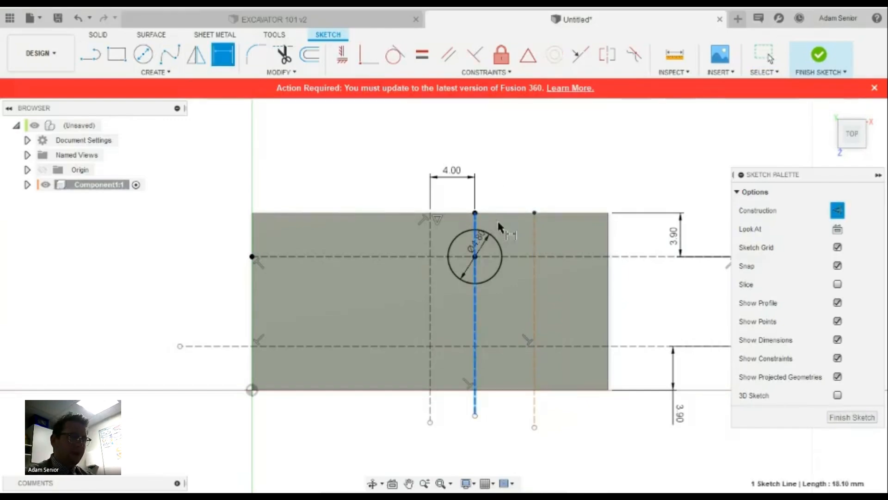
pyautogui.click(534, 224)
pyautogui.click(525, 178)
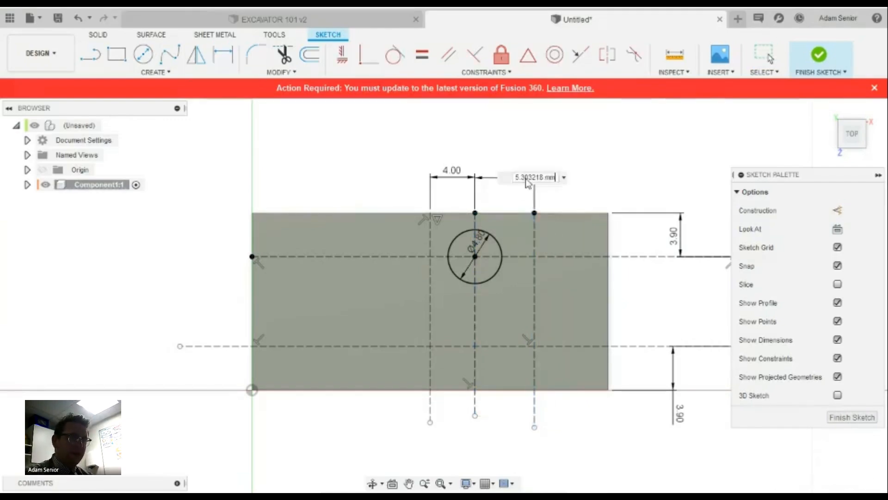
pyautogui.write('4')
pyautogui.press('Return')
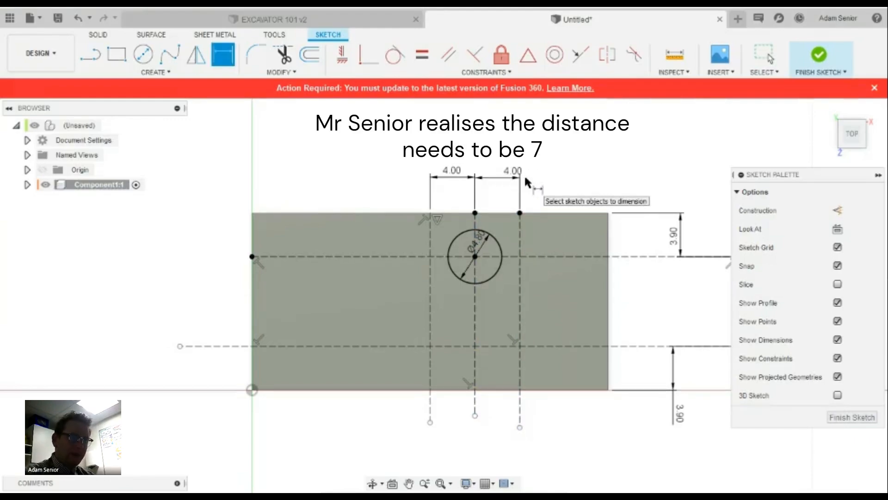
pyautogui.doubleClick(506, 171)
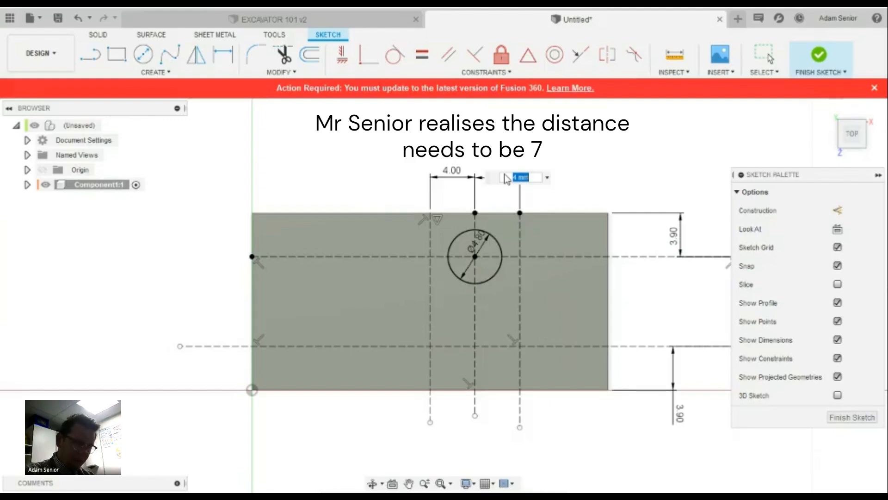
pyautogui.write('8')
pyautogui.press('Return')
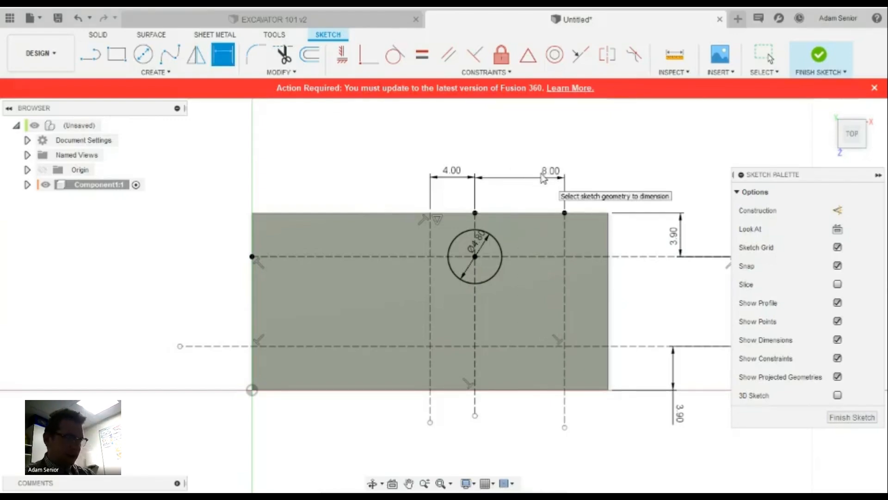
pyautogui.hotkey('ctrl', 'z')
pyautogui.hotkey('ctrl', 'z')
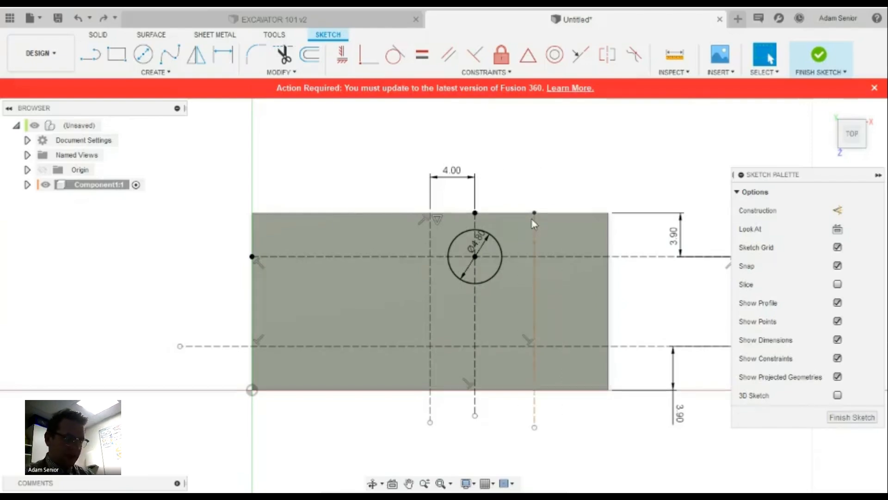
pyautogui.click(550, 285)
pyautogui.press('Escape')
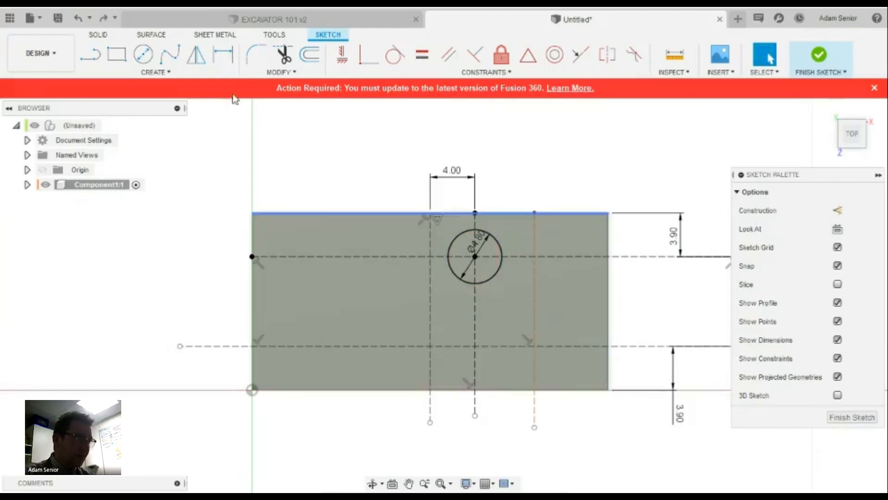
pyautogui.click(144, 58)
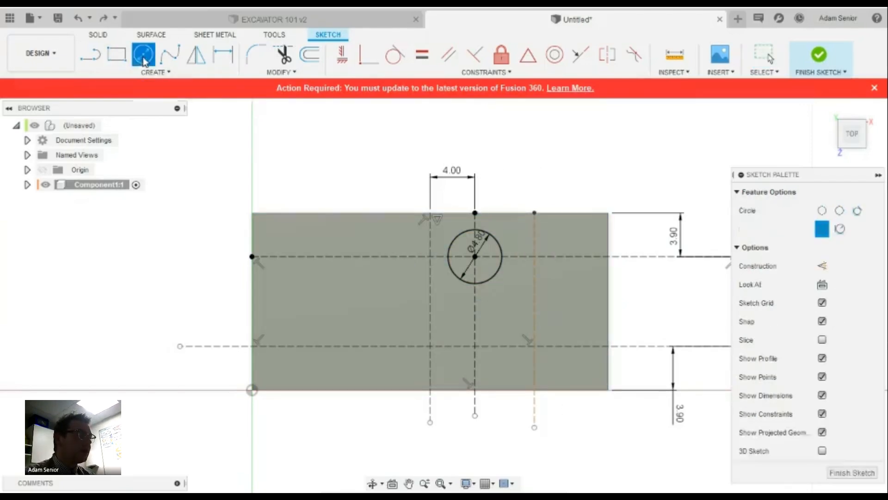
# Add a second Ø4.8 mm circle at the right intersection and shift its construction line right
pyautogui.click(534, 255)
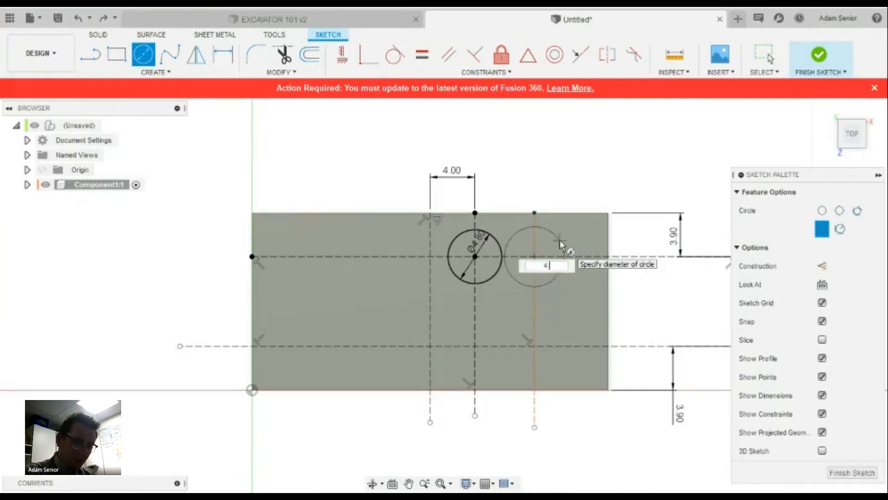
pyautogui.press('Return')
pyautogui.press('Escape')
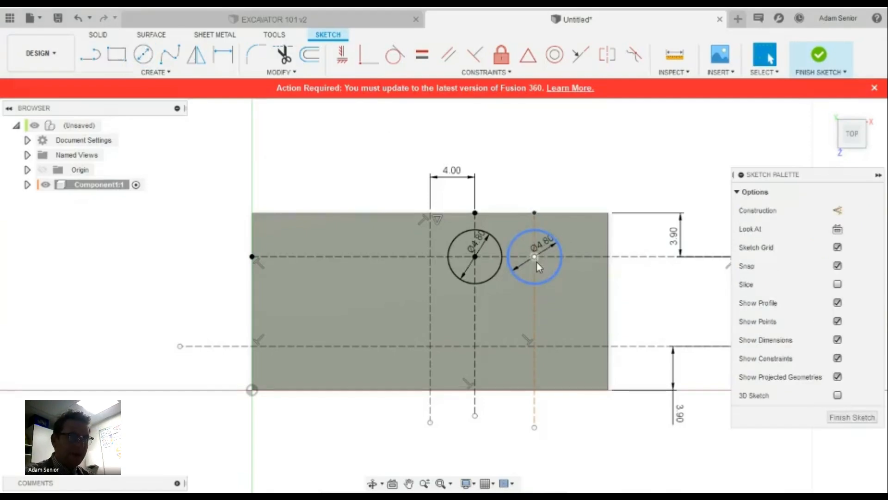
pyautogui.moveTo(536, 268); pyautogui.dragTo(550, 269)
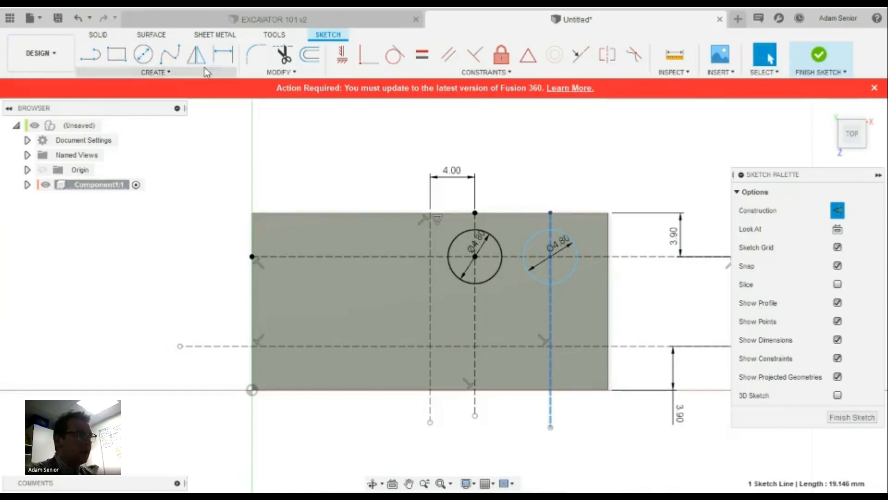
# Dimension the gap between the two circles' vertical centre lines as 7 mm
pyautogui.press('d')
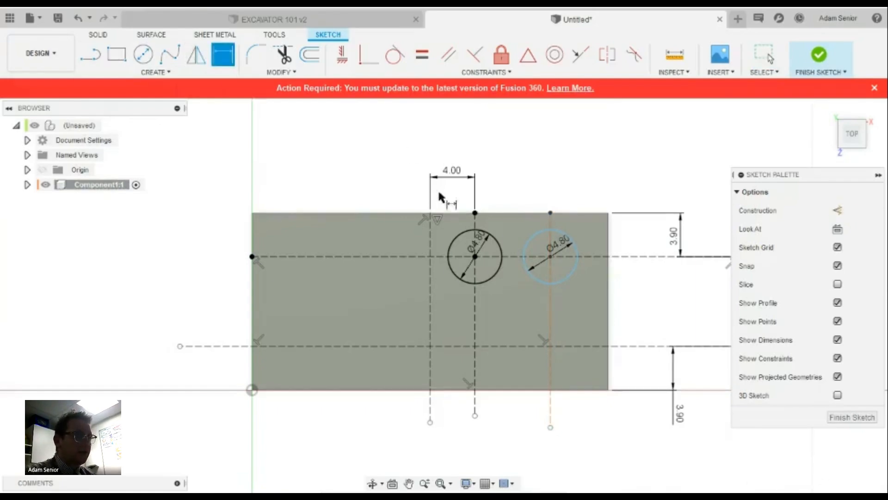
pyautogui.click(475, 289)
pyautogui.click(551, 218)
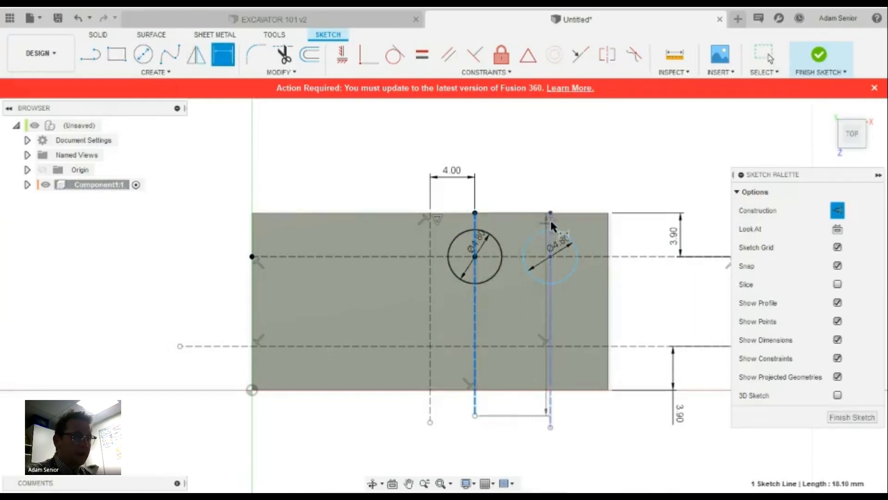
pyautogui.click(529, 181)
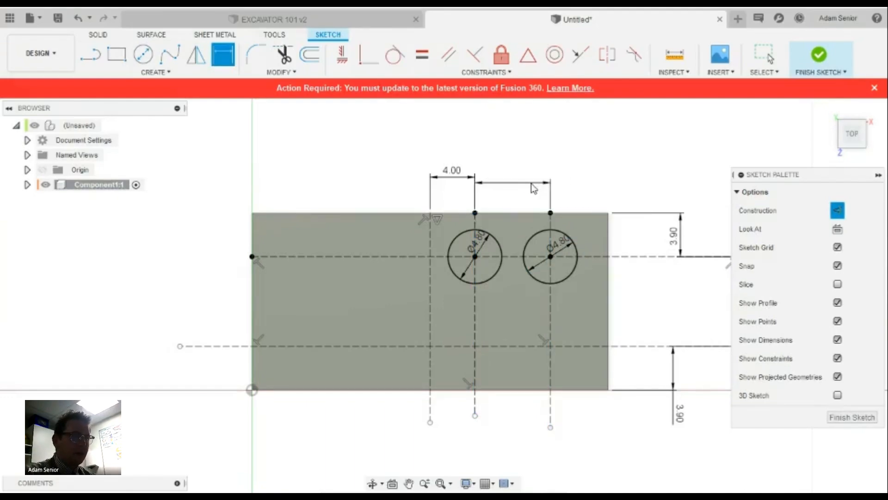
pyautogui.write('7')
pyautogui.press('Return')
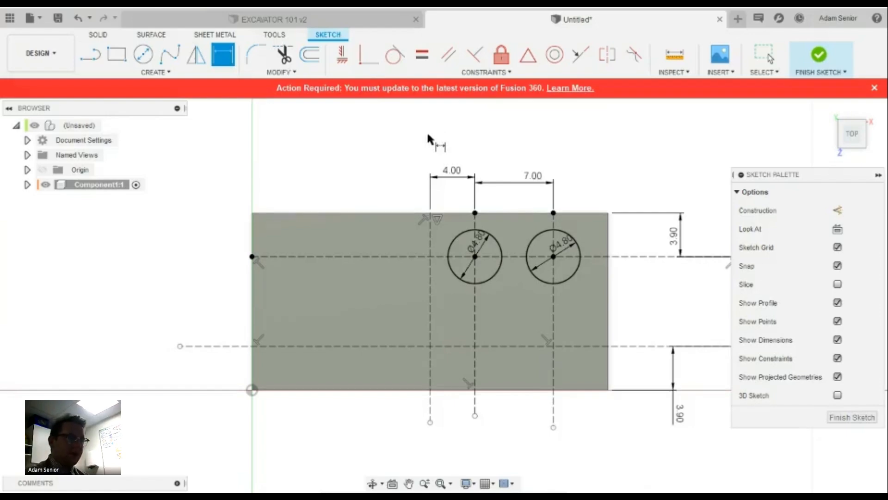
# Place third and fourth Ø4.8 mm circles at the lower-left and lower-right intersections
pyautogui.click(142, 54)
pyautogui.click(475, 346)
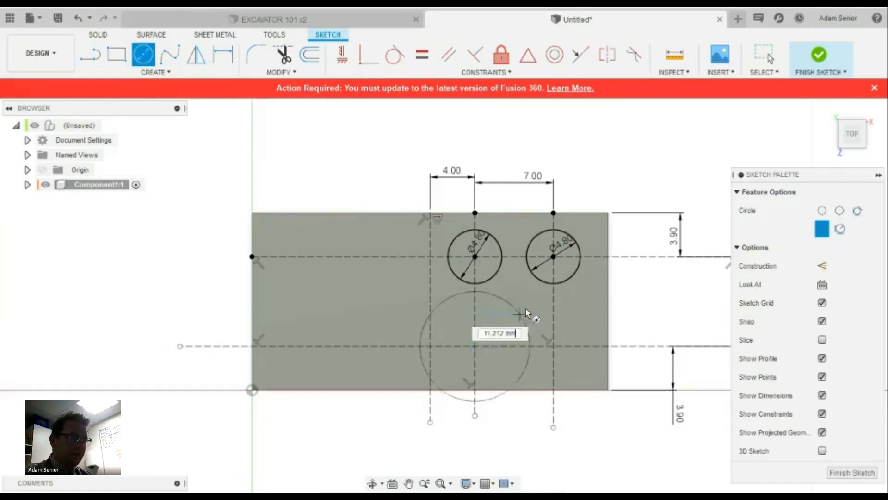
pyautogui.write('4.8')
pyautogui.press('Return')
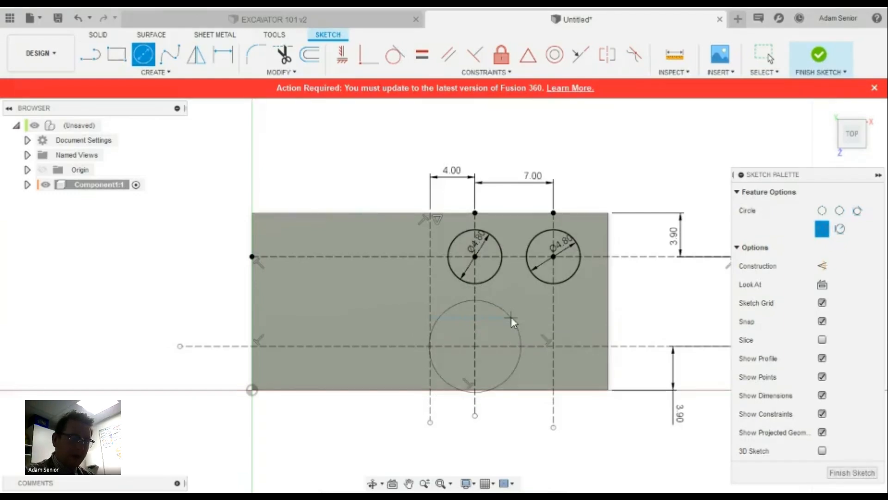
pyautogui.click(553, 346)
pyautogui.write('4')
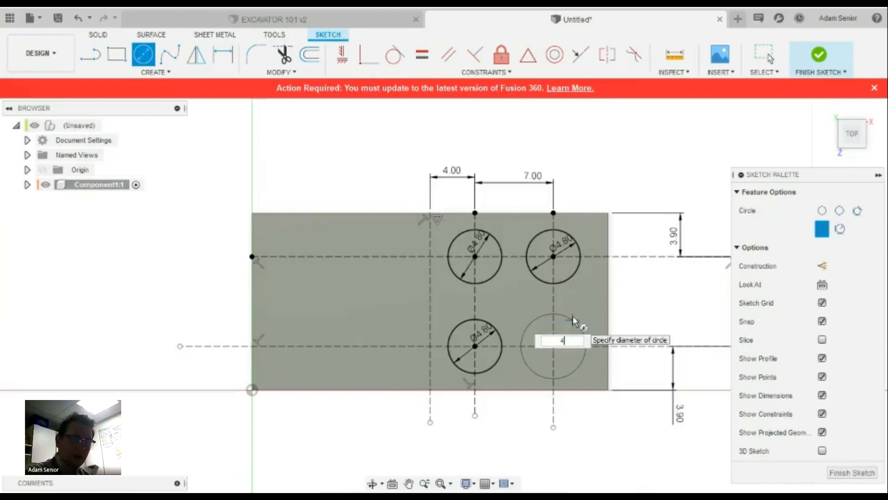
pyautogui.write('.8')
pyautogui.press('Return')
pyautogui.press('Escape')
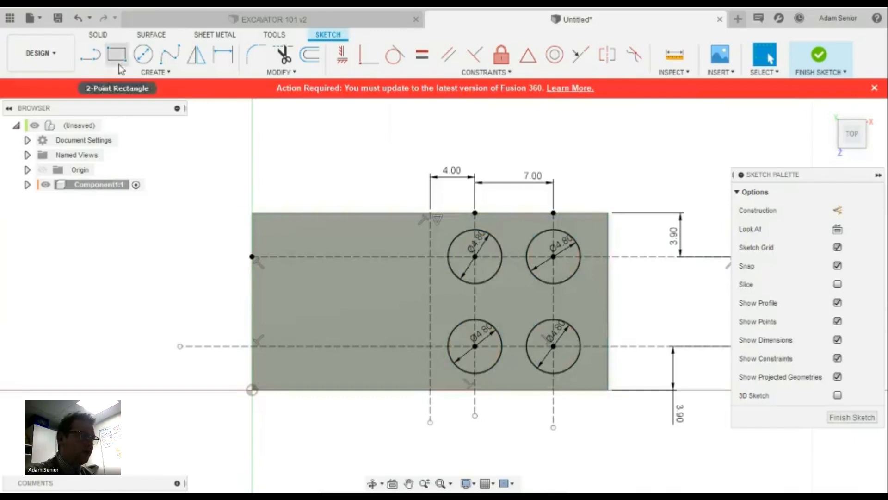
# Mirror the four stud circles across the vertical midpoint construction line, adding four on the left
pyautogui.click(148, 72)
pyautogui.click(98, 257)
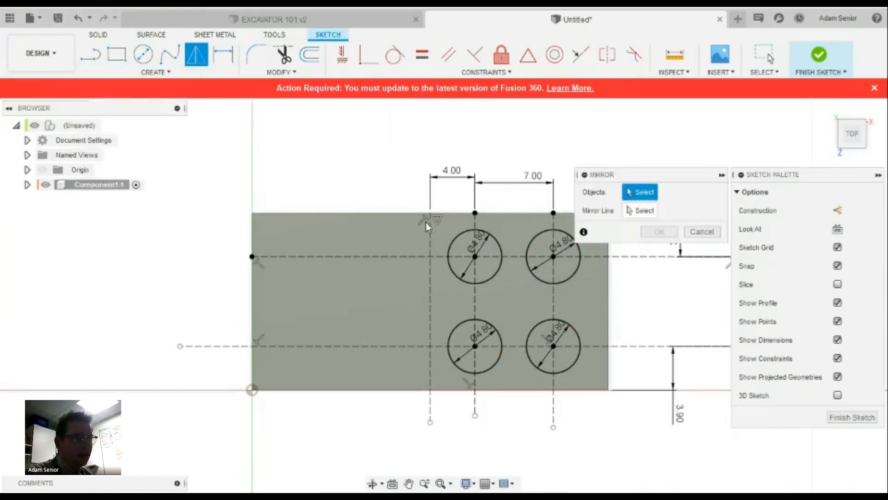
pyautogui.click(492, 237)
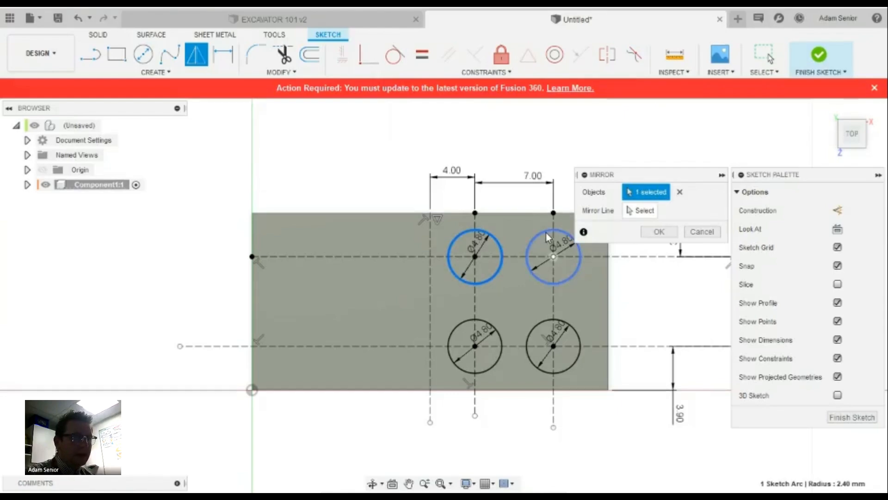
pyautogui.click(547, 236)
pyautogui.click(544, 318)
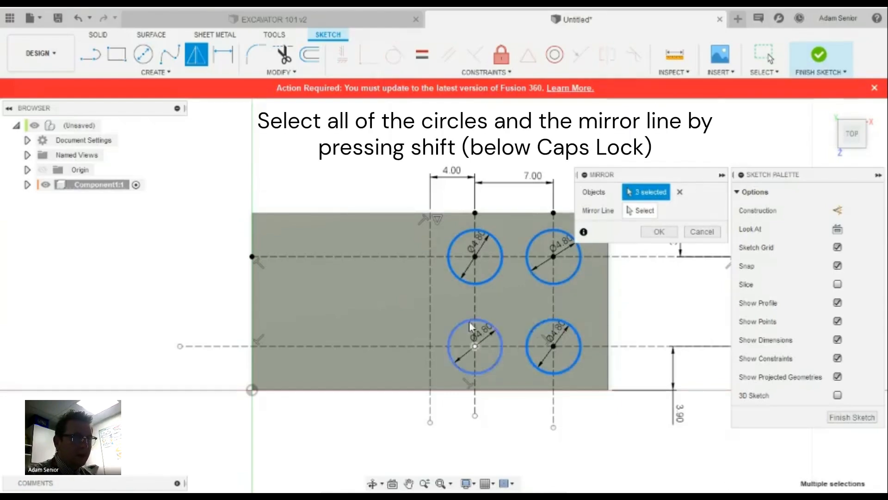
pyautogui.click(470, 325)
pyautogui.click(644, 211)
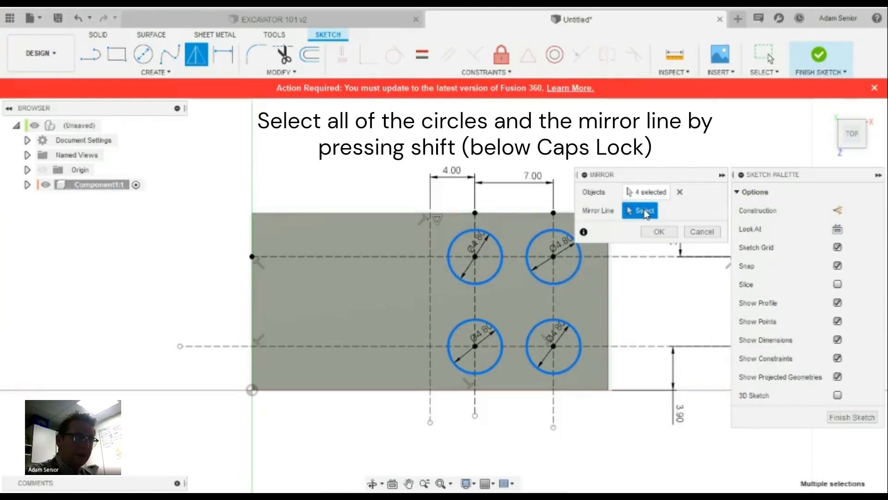
pyautogui.click(430, 240)
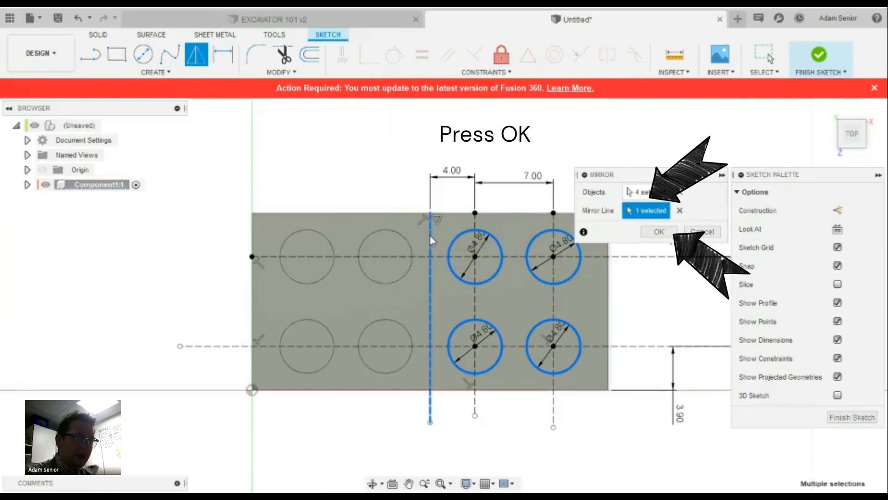
pyautogui.click(659, 231)
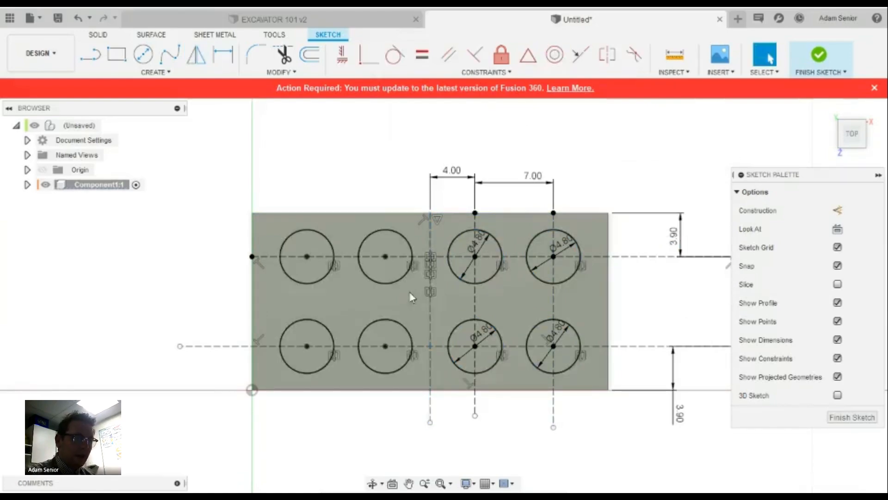
pyautogui.click(375, 257)
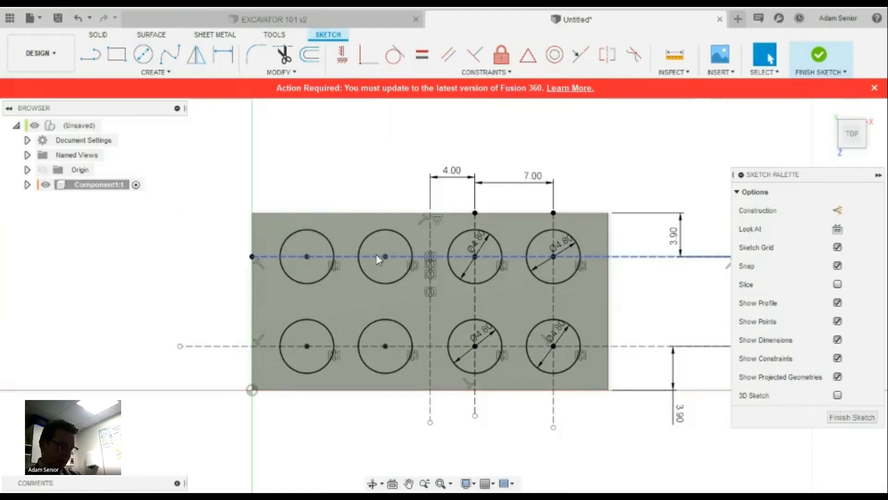
pyautogui.click(403, 290)
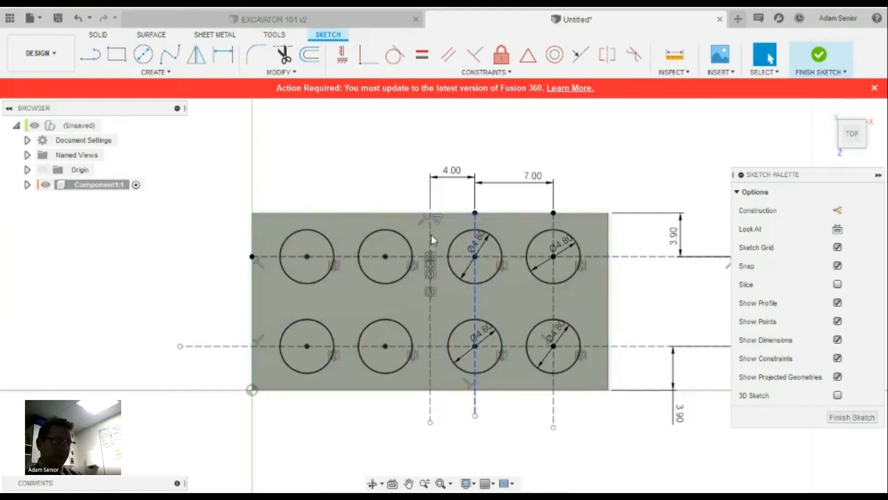
# From the home view, start an extrusion with all eight stud circles selected
pyautogui.click(828, 110)
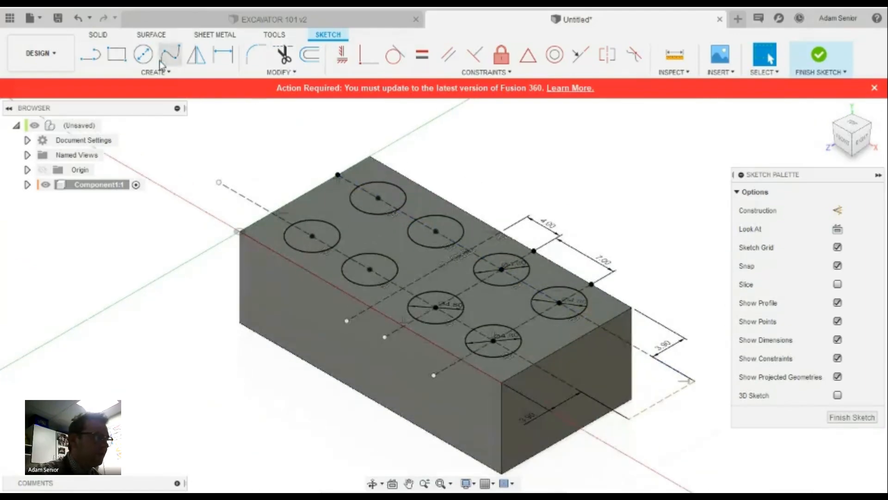
pyautogui.click(98, 35)
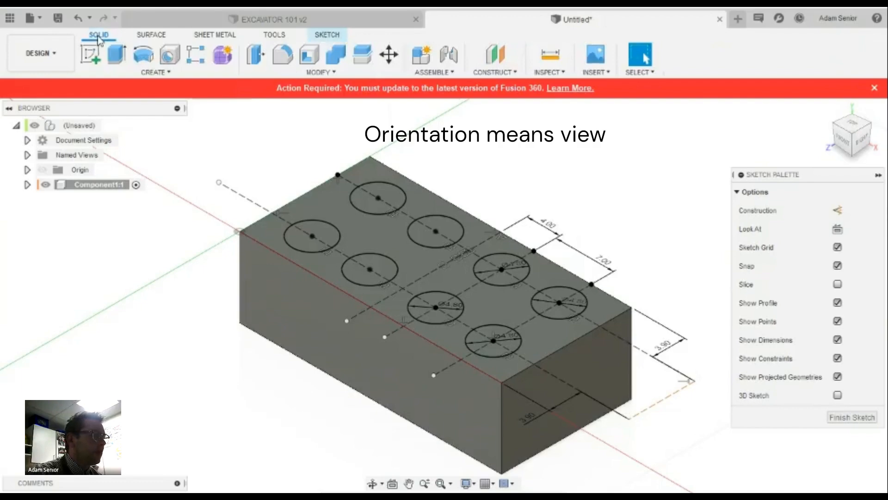
pyautogui.click(113, 59)
pyautogui.click(307, 221)
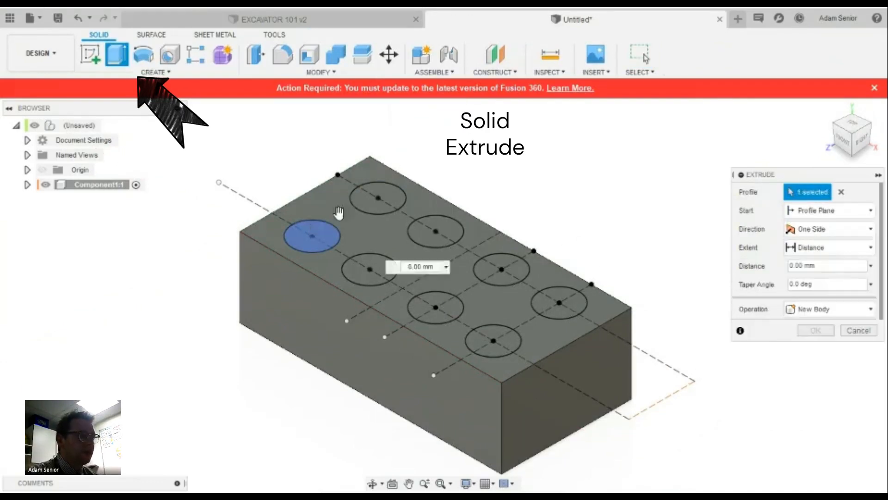
pyautogui.keyDown('shift'); pyautogui.click(362, 200); pyautogui.keyUp('shift')
pyautogui.keyDown('shift'); pyautogui.click(371, 266); pyautogui.keyUp('shift')
pyautogui.keyDown('shift'); pyautogui.click(432, 233); pyautogui.keyUp('shift')
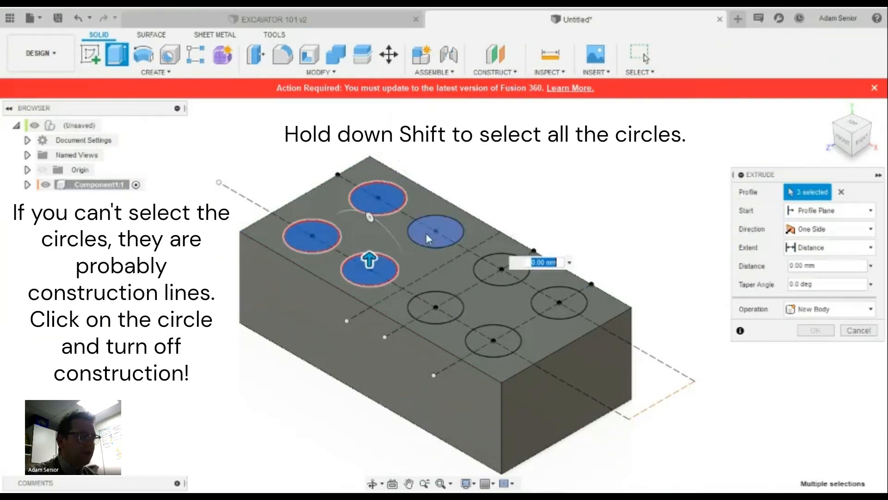
pyautogui.keyDown('shift'); pyautogui.click(505, 274); pyautogui.keyUp('shift')
pyautogui.keyDown('shift'); pyautogui.click(436, 307); pyautogui.keyUp('shift')
pyautogui.keyDown('shift'); pyautogui.click(493, 342); pyautogui.keyUp('shift')
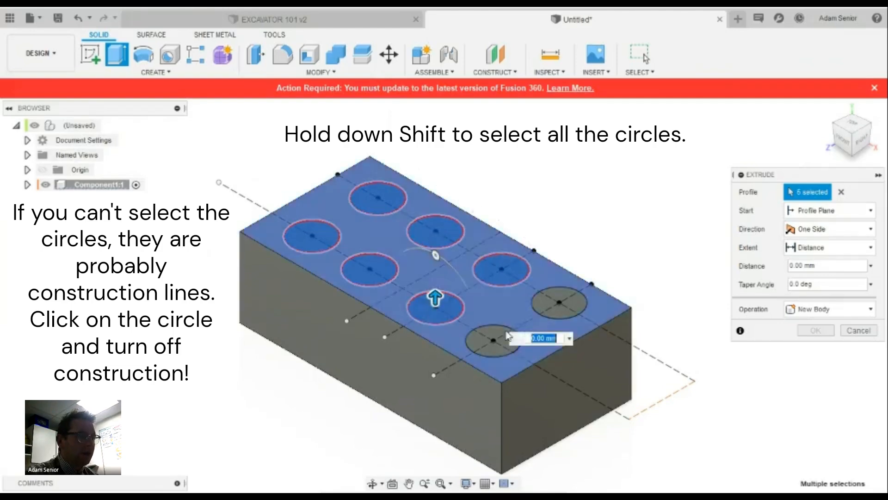
pyautogui.keyDown('shift'); pyautogui.click(547, 304); pyautogui.keyUp('shift')
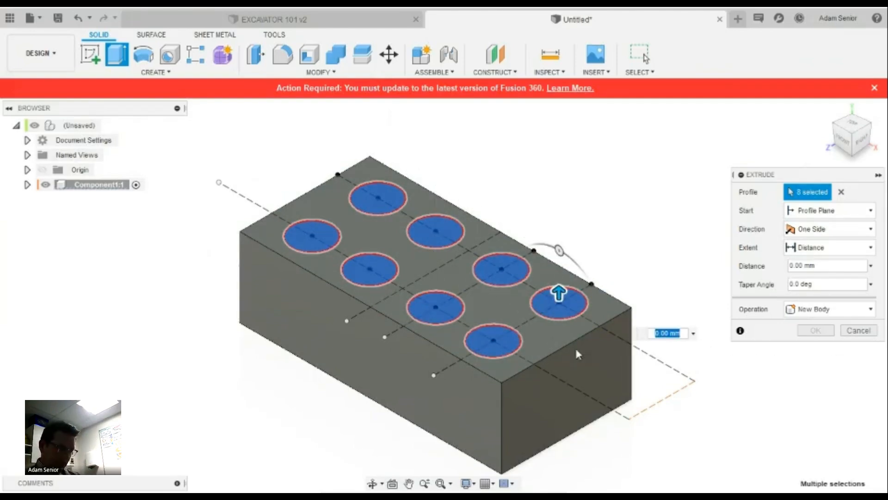
# Extrude the eight circles 2 mm upward as studs joined to the brick
pyautogui.scroll(2, 567, 342)
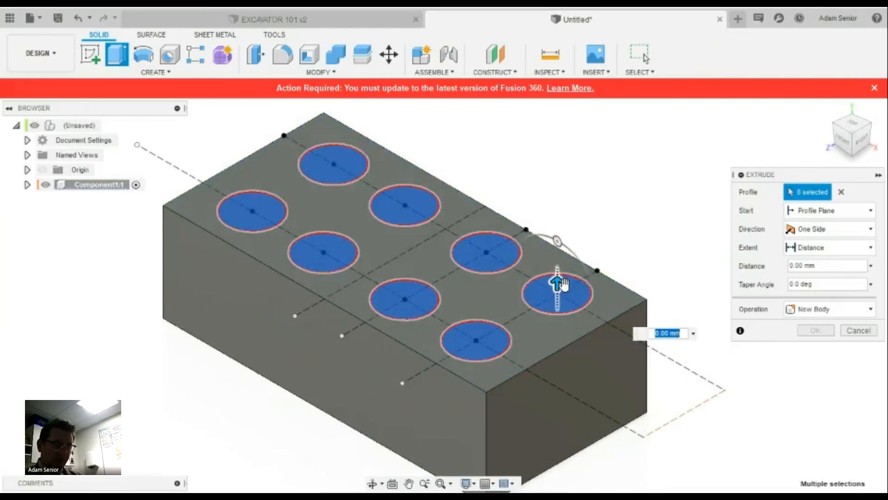
pyautogui.moveTo(557, 281); pyautogui.dragTo(557, 258)
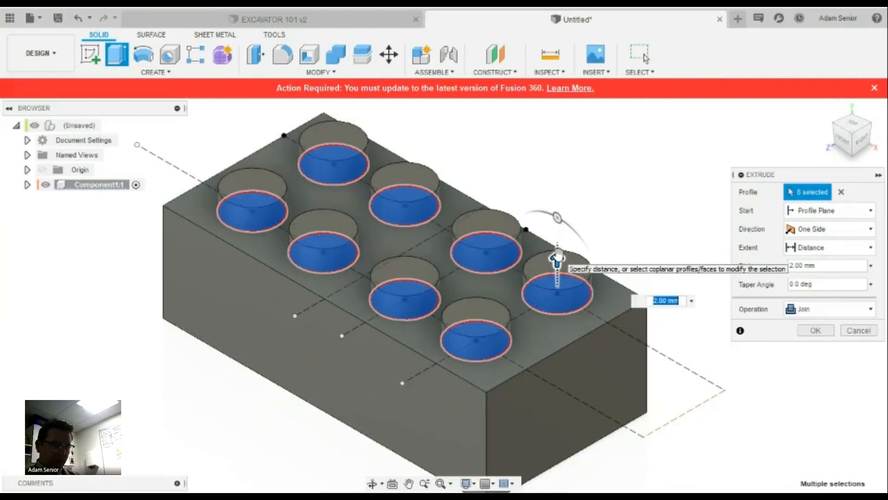
pyautogui.click(815, 330)
pyautogui.scroll(-2, 738, 225)
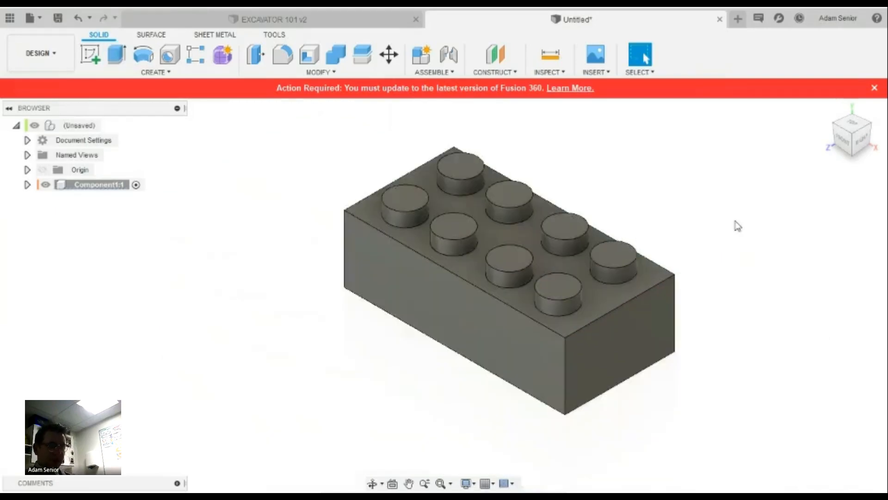
# Undo the 2 mm stud extrusion and return to the solid modelling tools
pyautogui.scroll(1, 738, 226)
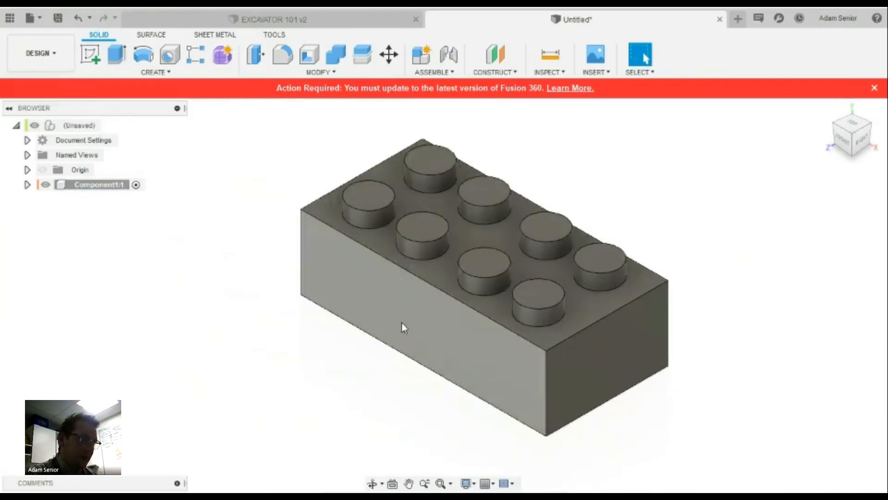
pyautogui.hotkey('ctrl', 'z')
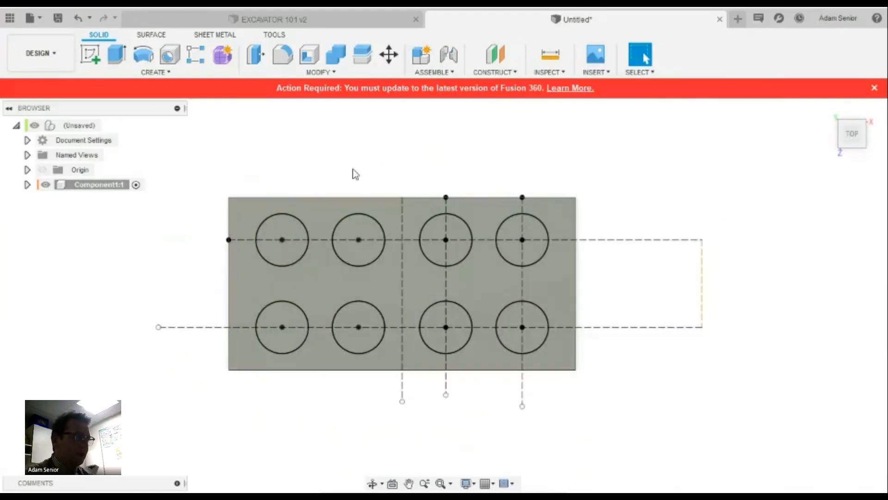
pyautogui.click(98, 35)
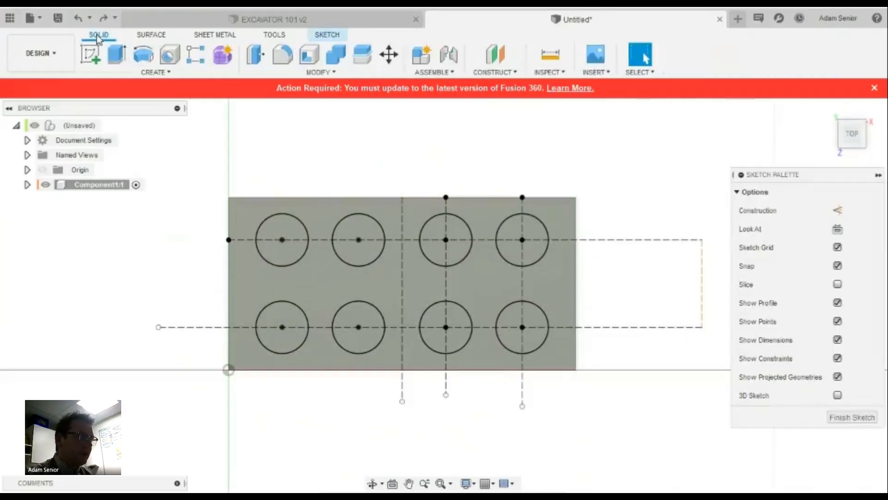
# Extrude all eight stud circles 1.7 mm tall
pyautogui.click(373, 207)
pyautogui.press('e')
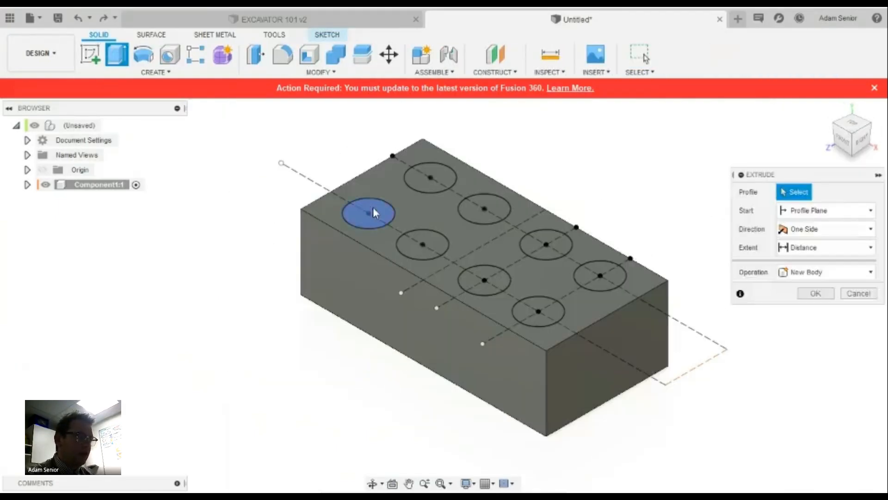
pyautogui.click(420, 239)
pyautogui.click(481, 207)
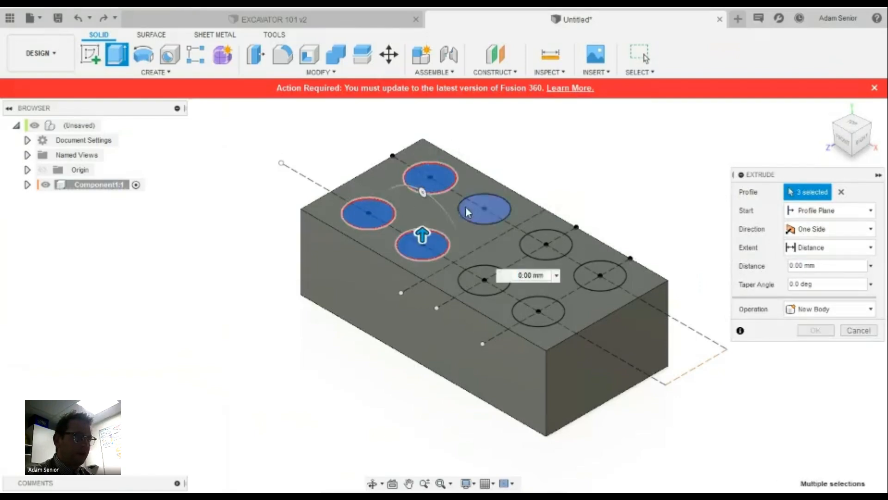
pyautogui.click(482, 277)
pyautogui.click(532, 244)
pyautogui.click(538, 308)
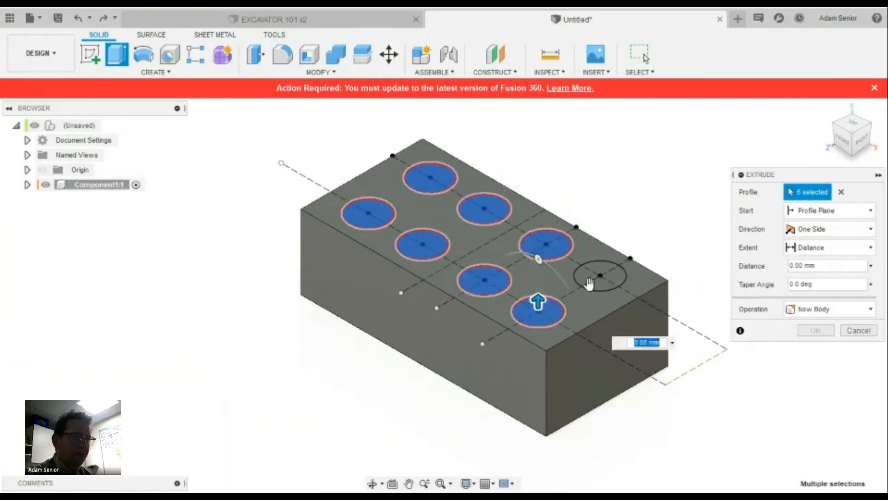
pyautogui.click(599, 276)
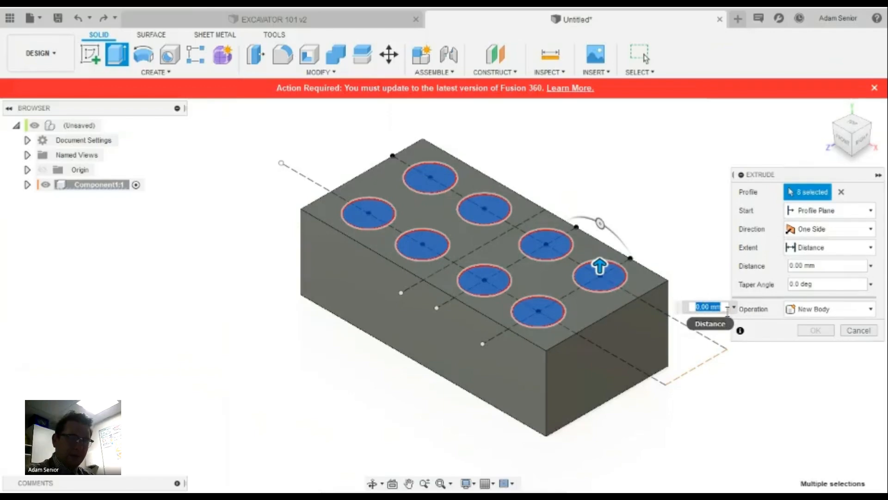
pyautogui.write('1.7')
pyautogui.press('Return')
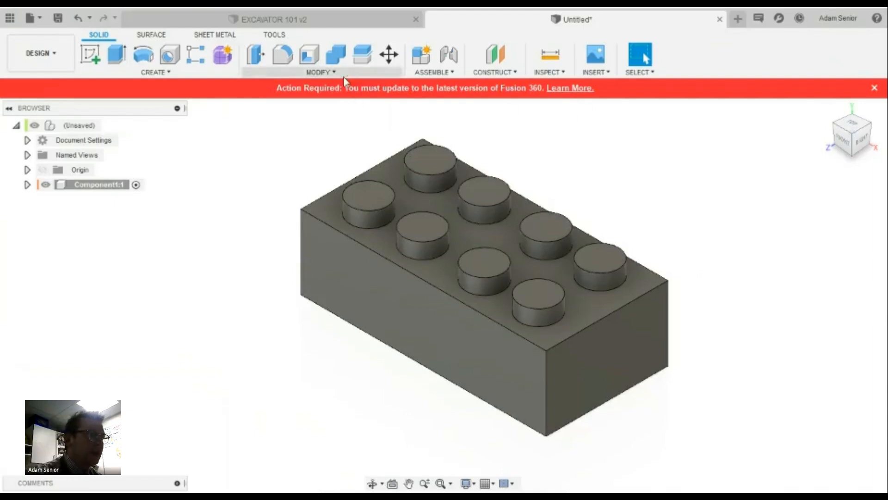
# Apply the Paint > Glossy > Enamel Glossy (Red) appearance to the brick
pyautogui.click(313, 74)
pyautogui.press('Escape')
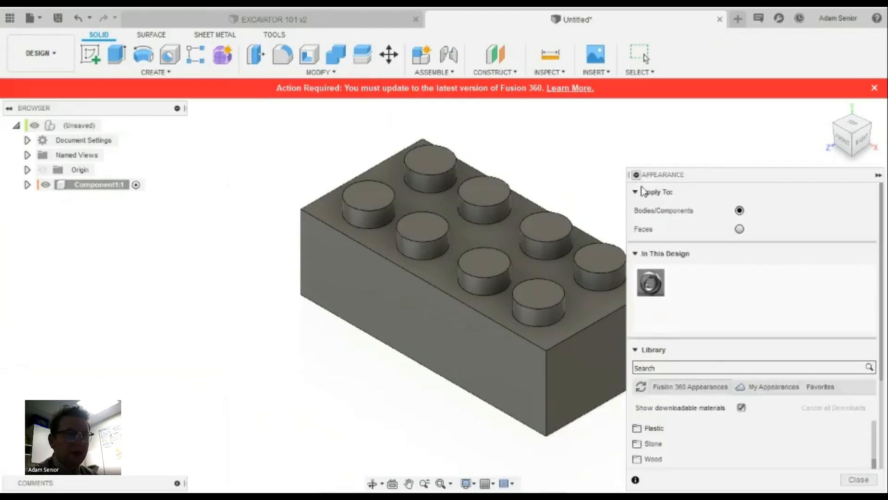
pyautogui.scroll(-7, 701, 380)
pyautogui.scroll(10, 698, 376)
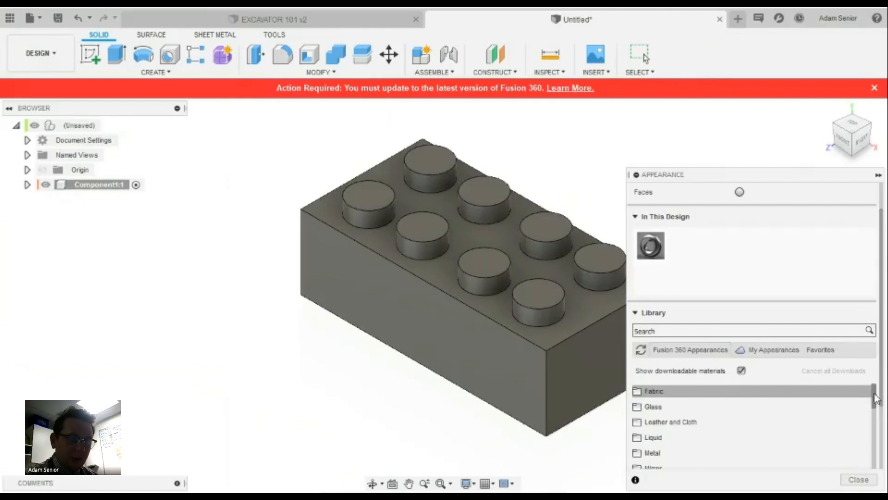
pyautogui.scroll(-5, 875, 398)
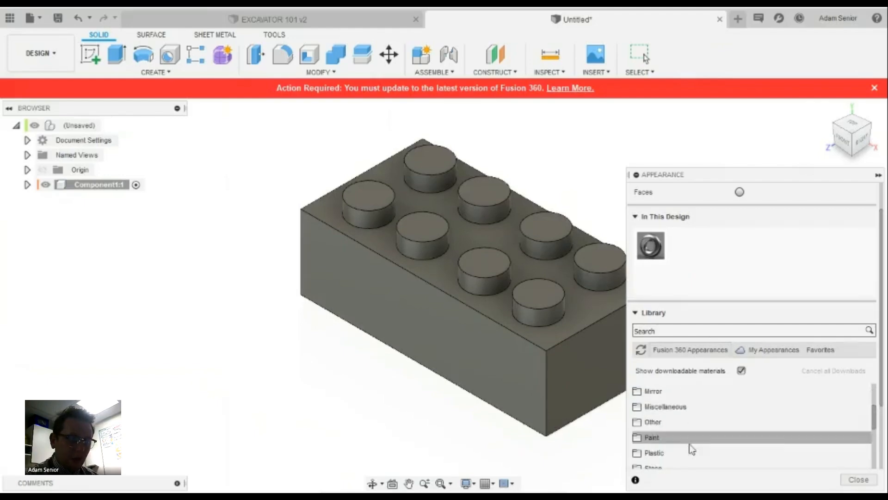
pyautogui.click(672, 443)
pyautogui.click(671, 452)
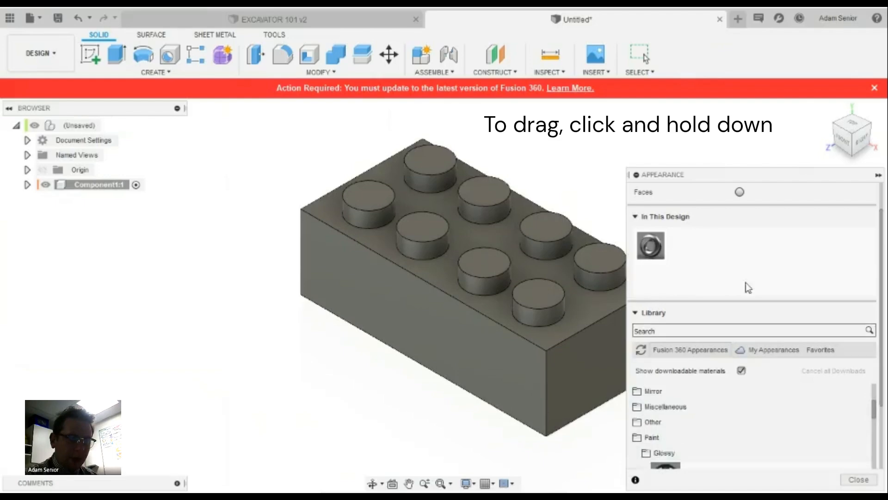
pyautogui.moveTo(696, 435)
pyautogui.mouseDown()
pyautogui.moveTo(701, 245)
pyautogui.moveTo(673, 236)
pyautogui.moveTo(536, 282)
pyautogui.moveTo(524, 278)
pyautogui.mouseUp()
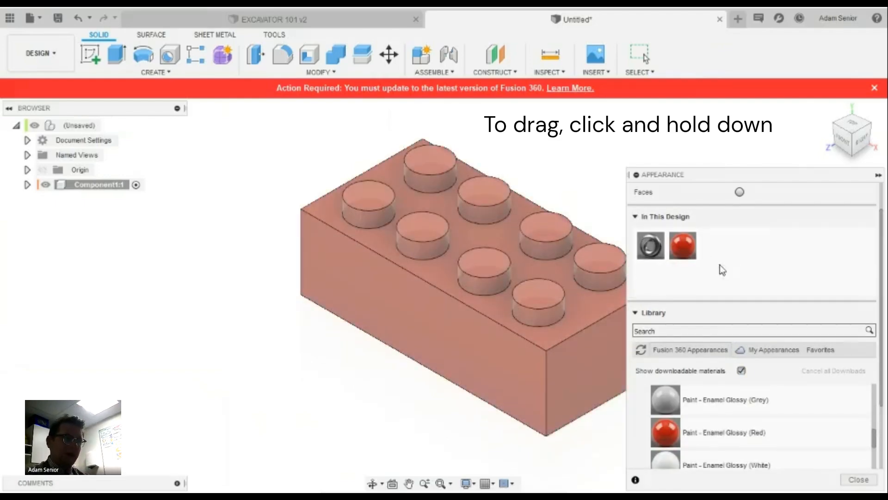
# Edit the applied paint's hue to a bright, vivid green and close the appearance settings
pyautogui.doubleClick(681, 248)
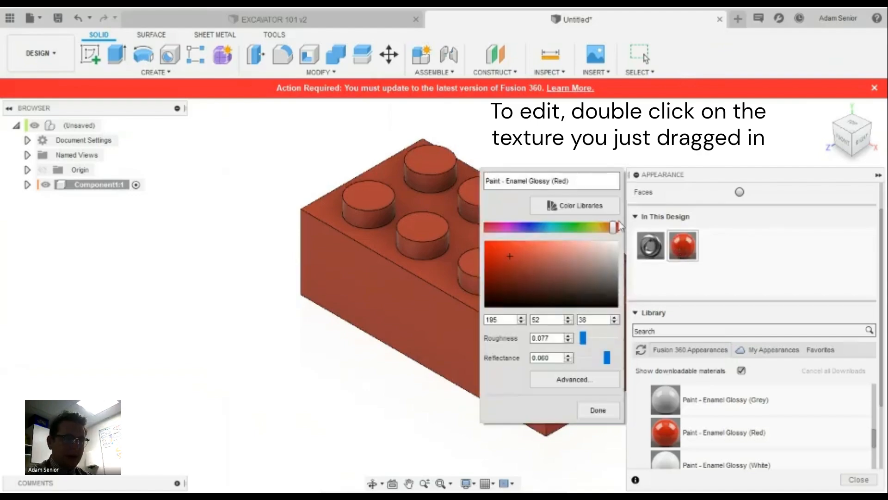
pyautogui.moveTo(615, 226); pyautogui.dragTo(570, 227)
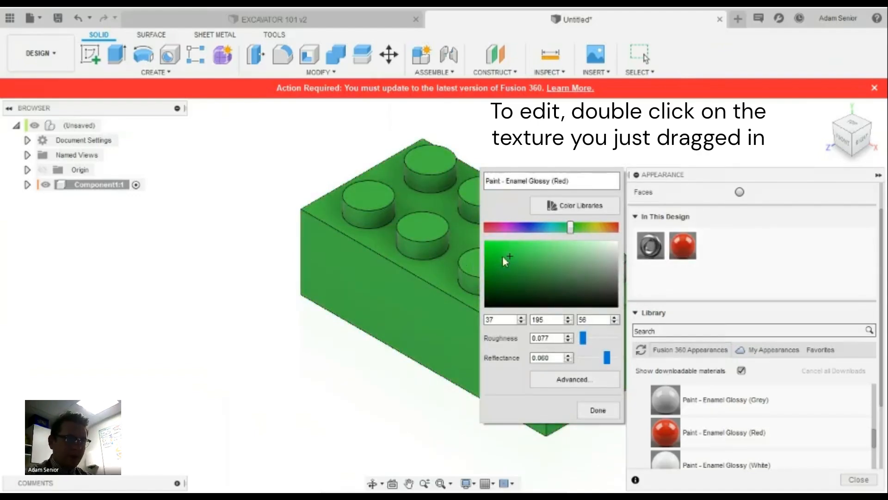
pyautogui.moveTo(503, 256); pyautogui.dragTo(488, 241)
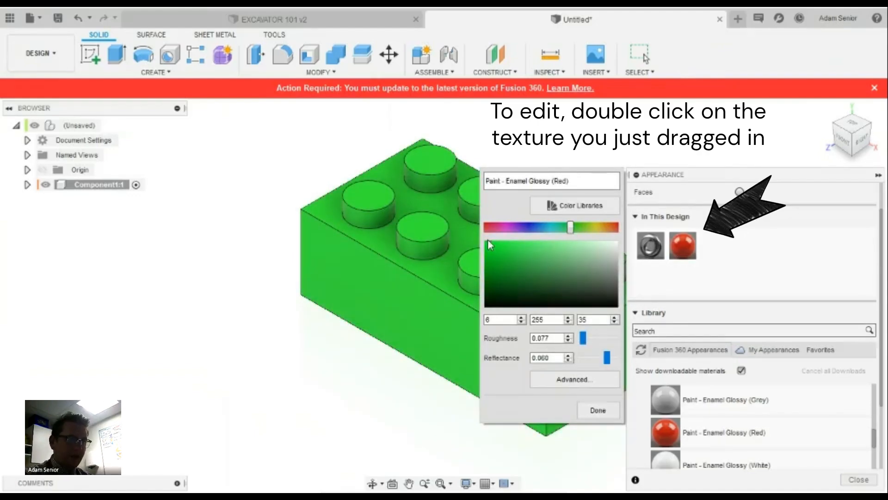
pyautogui.click(609, 410)
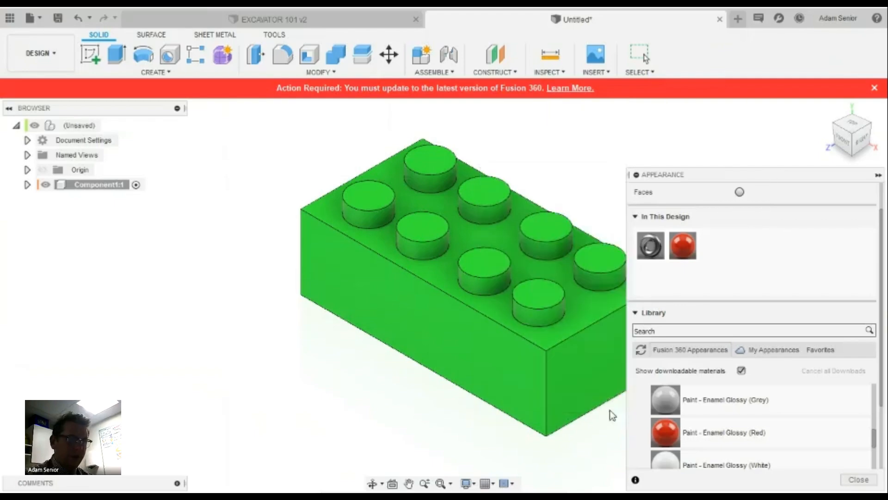
pyautogui.click(636, 175)
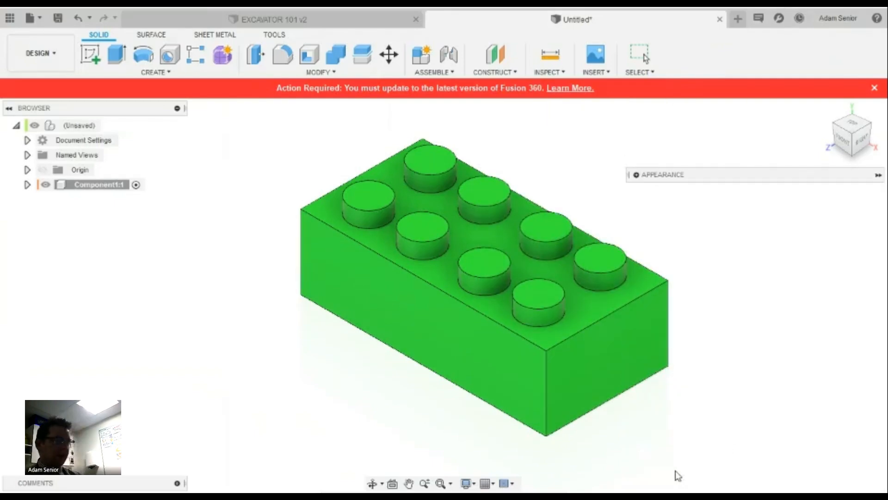
pyautogui.moveTo(851, 138)
pyautogui.mouseDown()
pyautogui.moveTo(837, 93)
pyautogui.moveTo(814, 99)
pyautogui.moveTo(805, 144)
pyautogui.moveTo(824, 69)
pyautogui.moveTo(812, 109)
pyautogui.moveTo(832, 162)
pyautogui.moveTo(833, 252)
pyautogui.moveTo(833, 120)
pyautogui.moveTo(833, 273)
pyautogui.moveTo(837, 137)
pyautogui.mouseUp()
# From the bottom view, shell the brick through its bottom face with 1.5 mm inside thickness
pyautogui.click(855, 147)
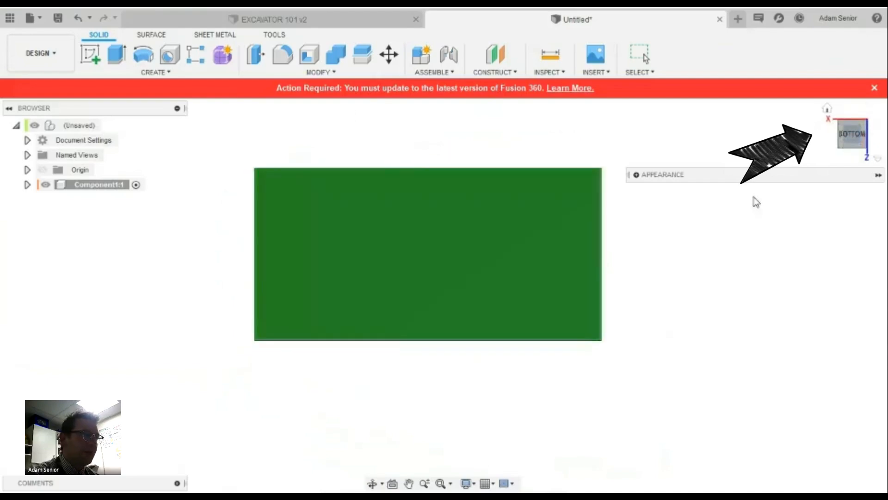
pyautogui.click(309, 54)
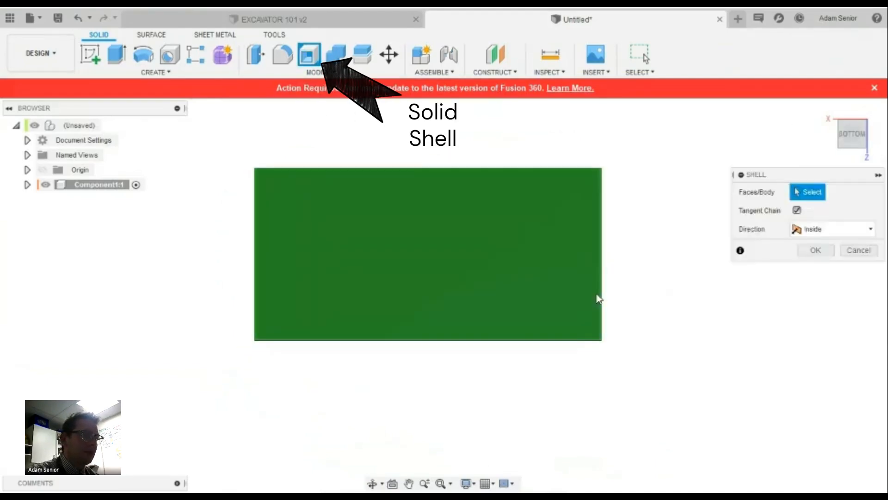
pyautogui.click(458, 266)
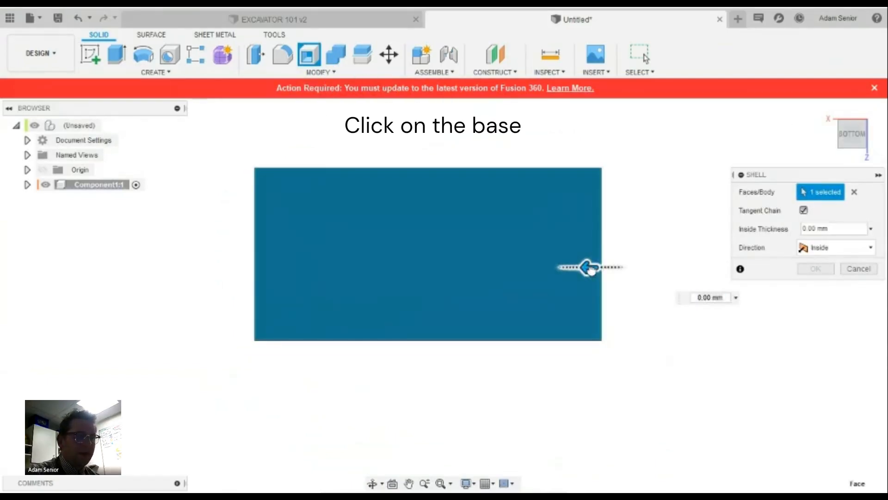
pyautogui.moveTo(587, 271); pyautogui.dragTo(578, 267)
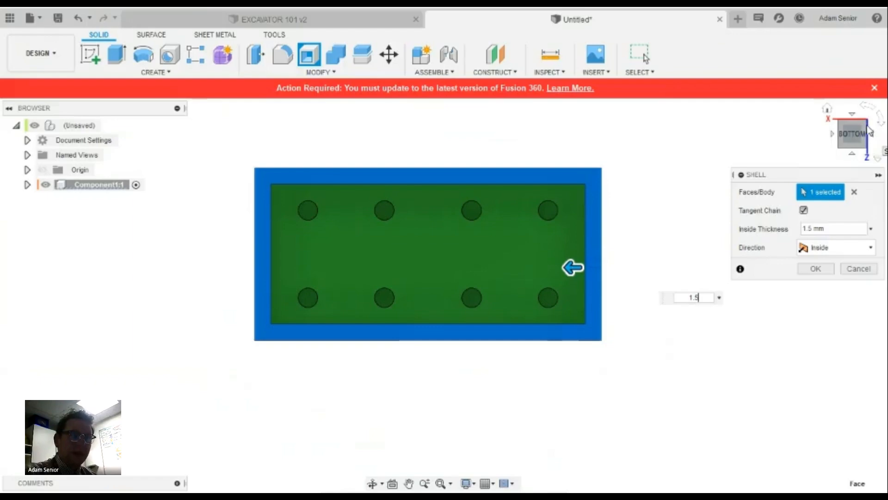
pyautogui.moveTo(859, 129)
pyautogui.mouseDown()
pyautogui.moveTo(872, 164)
pyautogui.moveTo(874, 144)
pyautogui.moveTo(856, 124)
pyautogui.moveTo(838, 180)
pyautogui.moveTo(842, 214)
pyautogui.moveTo(838, 151)
pyautogui.moveTo(831, 179)
pyautogui.moveTo(807, 170)
pyautogui.moveTo(768, 211)
pyautogui.moveTo(794, 201)
pyautogui.moveTo(846, 105)
pyautogui.mouseUp()
pyautogui.click(816, 270)
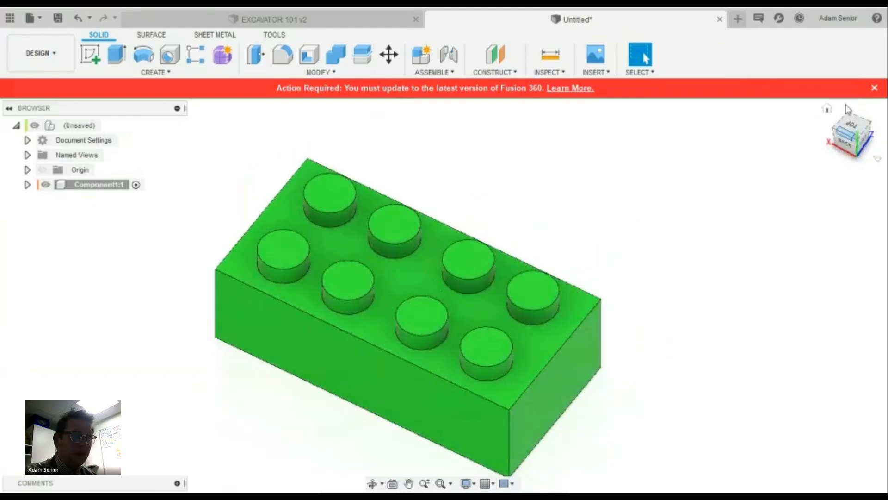
# Start a new sketch on the brick's top face from the home view
pyautogui.click(827, 110)
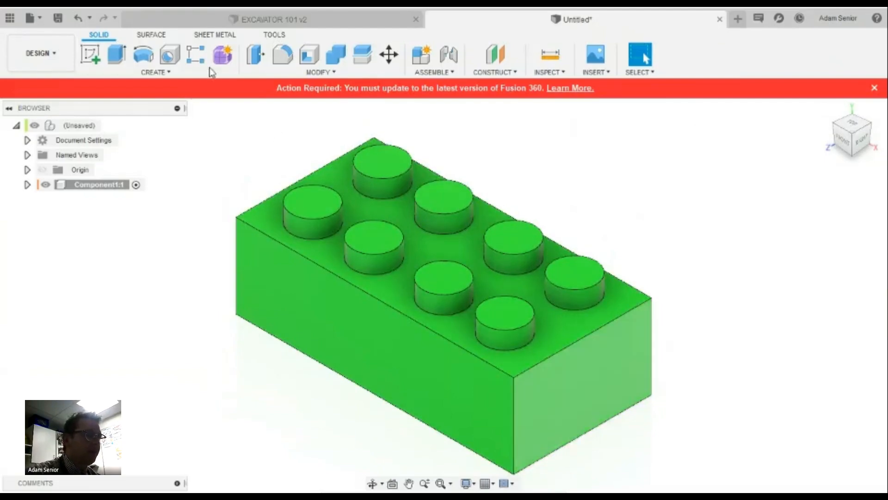
pyautogui.click(330, 74)
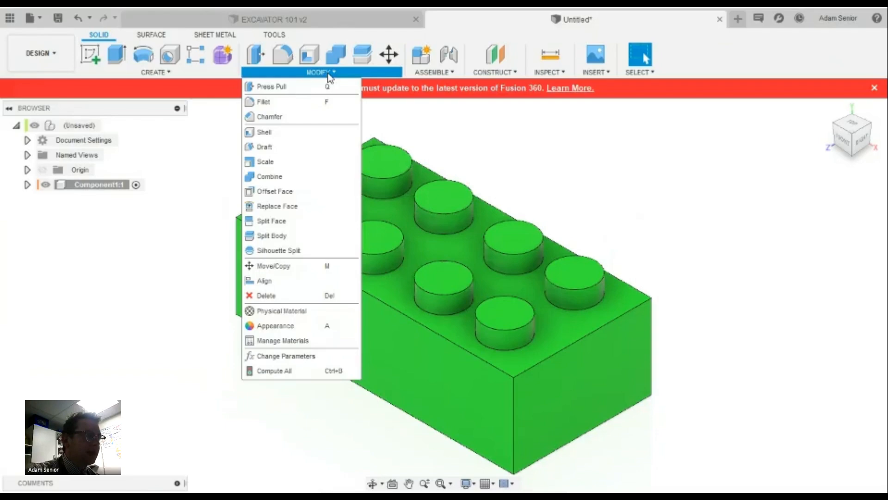
pyautogui.click(154, 71)
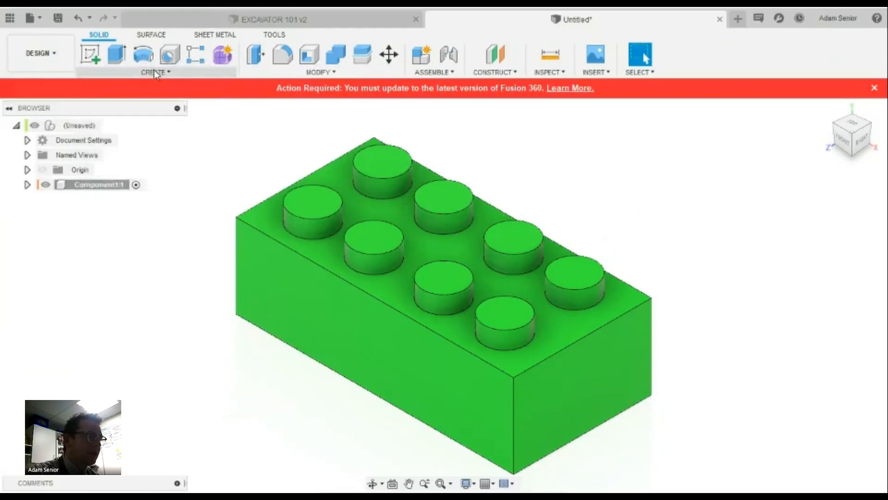
pyautogui.click(154, 71)
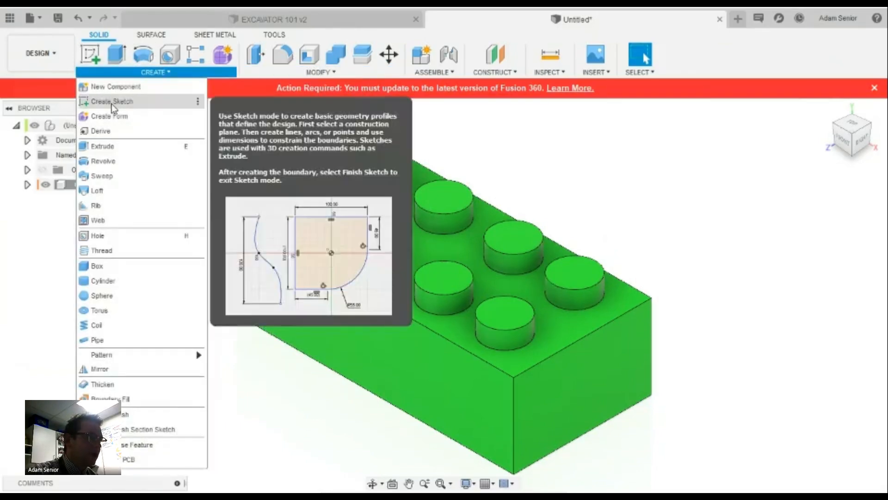
pyautogui.click(111, 101)
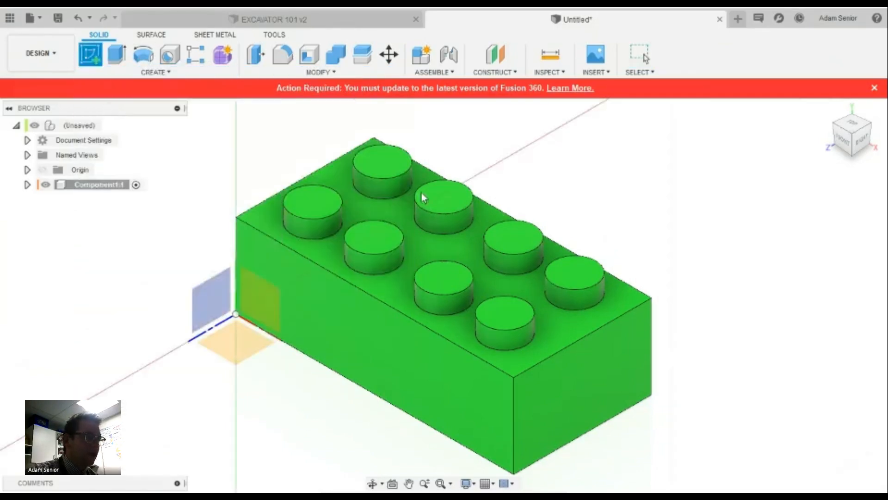
pyautogui.click(321, 205)
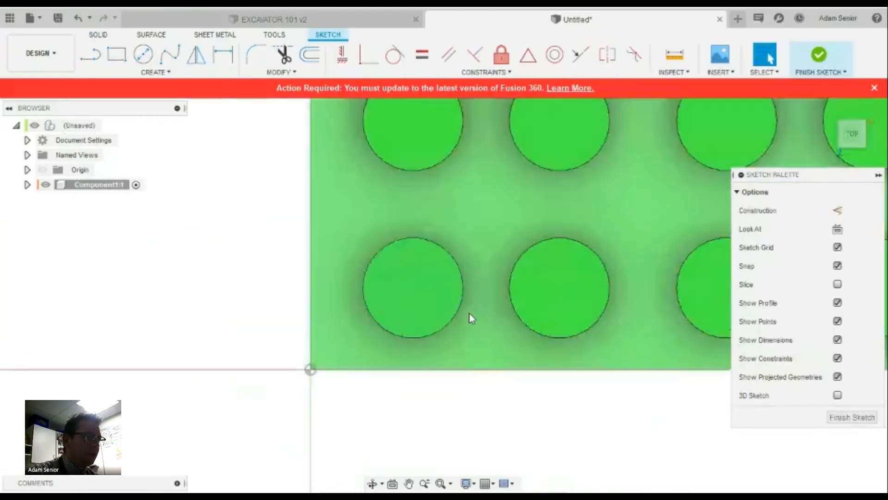
# Begin placing rotated text on a stud, then cancel the unfinished text
pyautogui.click(165, 72)
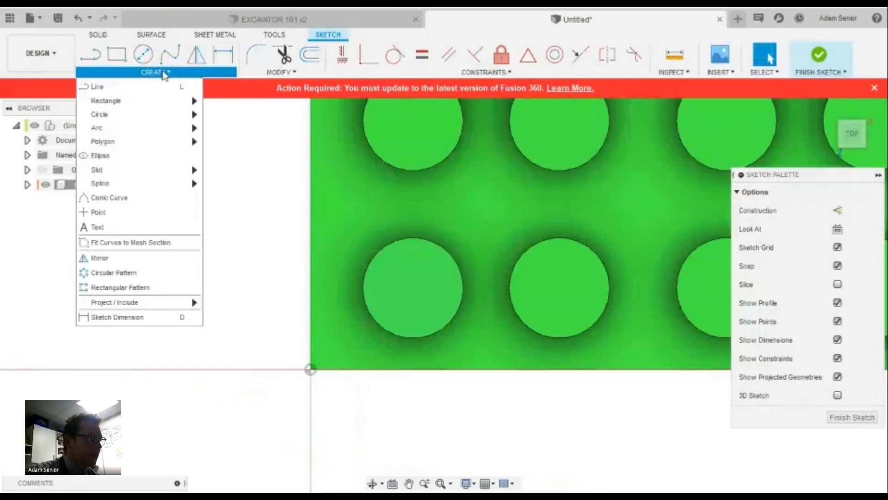
pyautogui.click(109, 226)
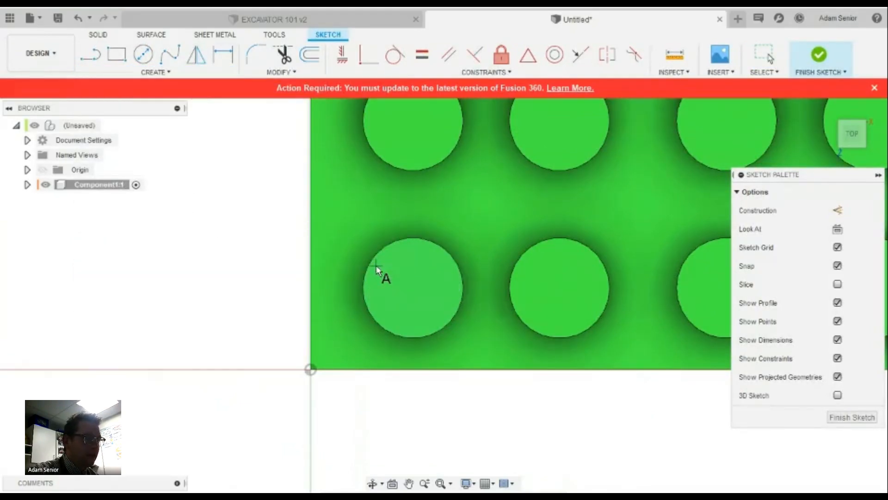
pyautogui.click(432, 307)
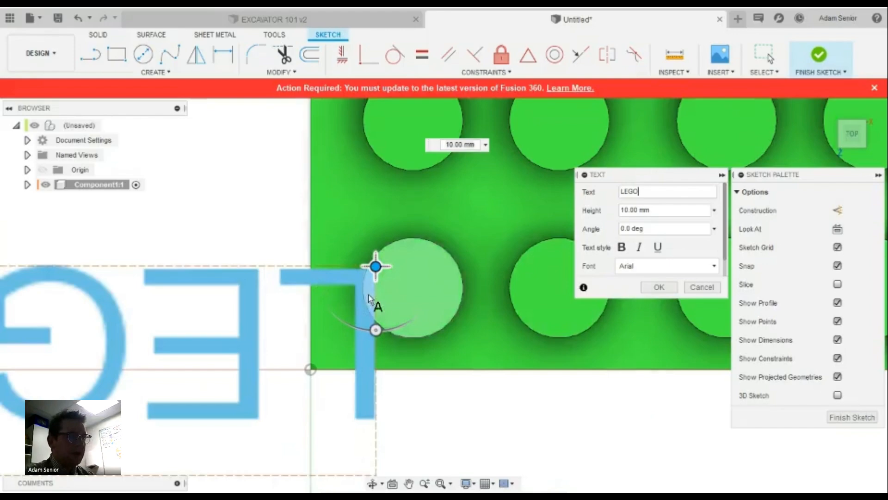
pyautogui.moveTo(375, 330); pyautogui.dragTo(376, 201)
pyautogui.scroll(-8, 483, 271)
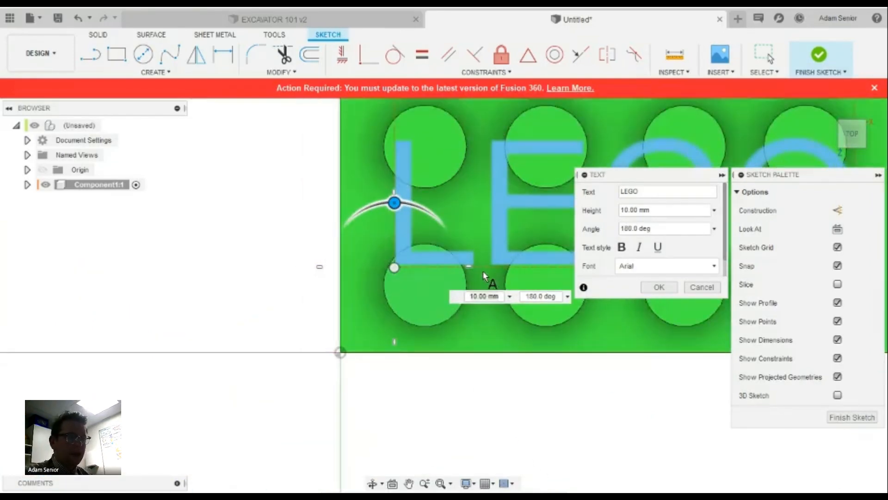
pyautogui.scroll(7, 528, 250)
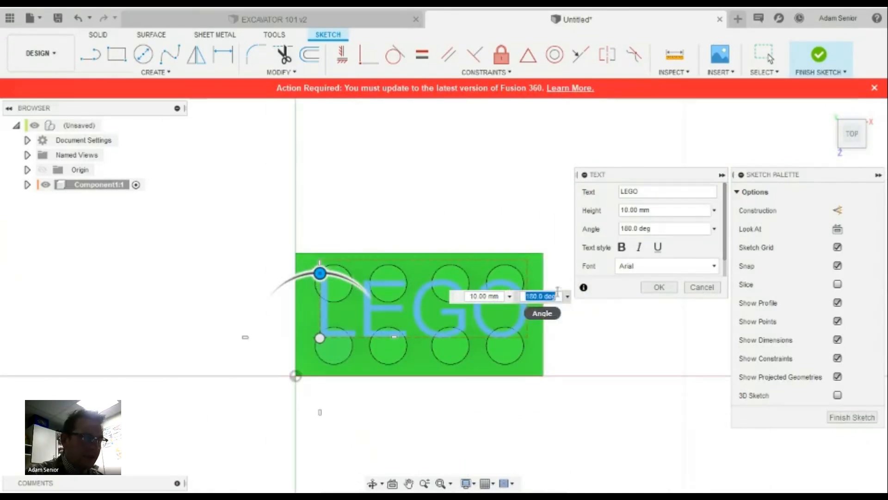
pyautogui.press('Escape')
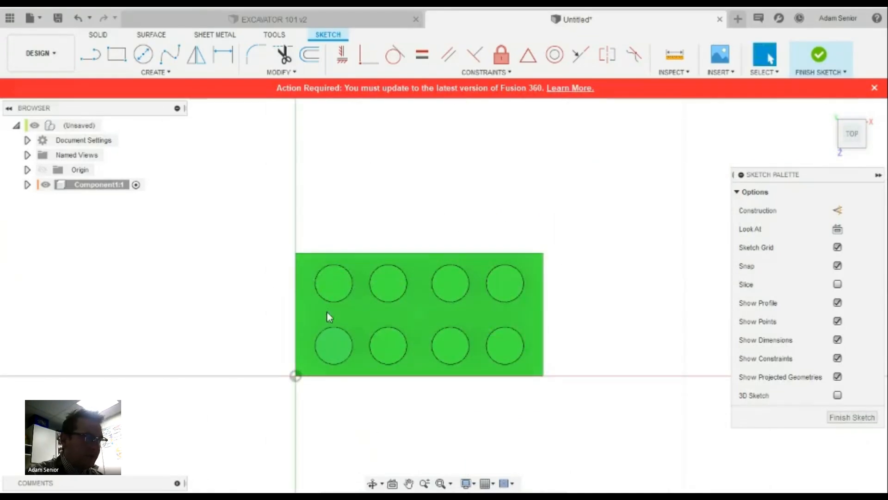
# Anchor 'LEGO' text at the top-left stud's centre and set its height to 1.5 mm
pyautogui.click(155, 72)
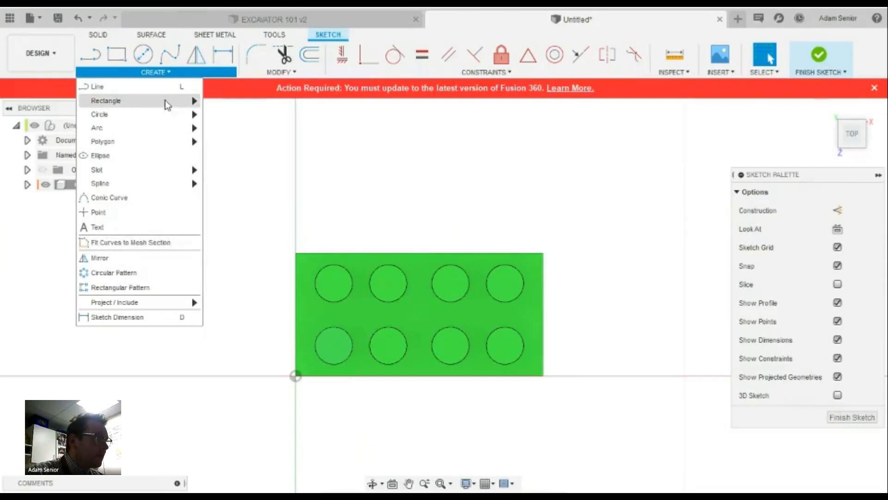
pyautogui.moveTo(168, 105)
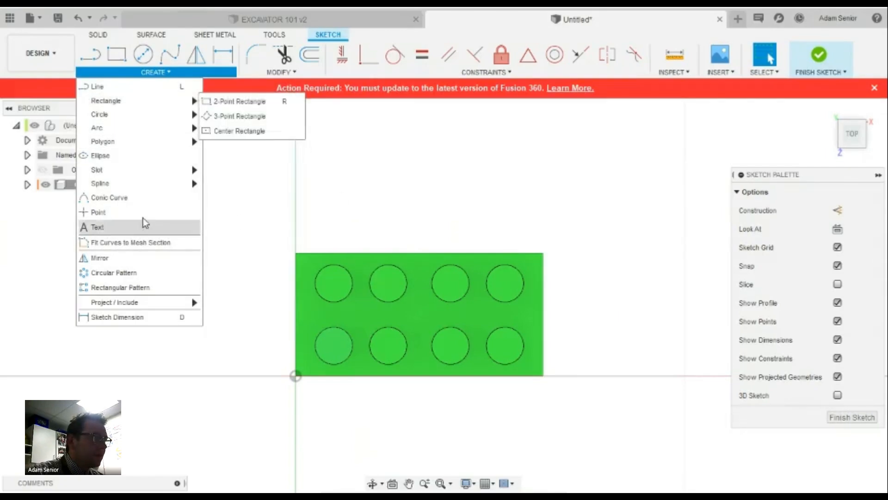
pyautogui.click(121, 213)
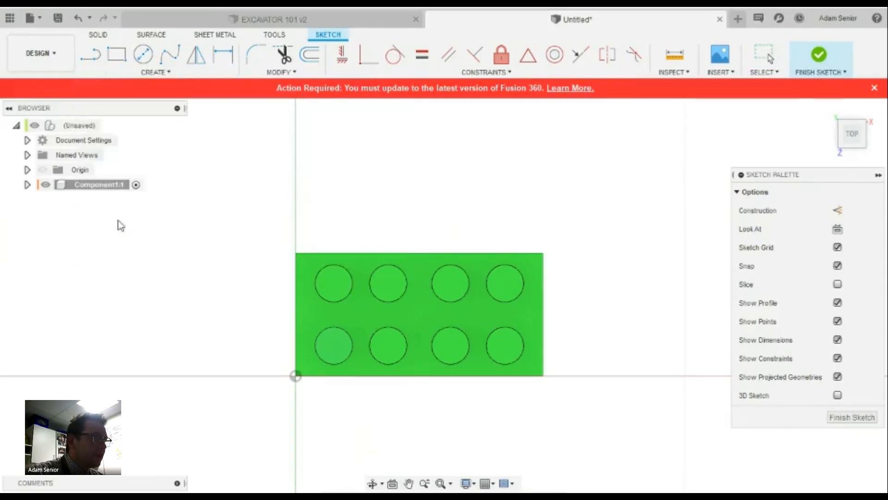
pyautogui.click(327, 280)
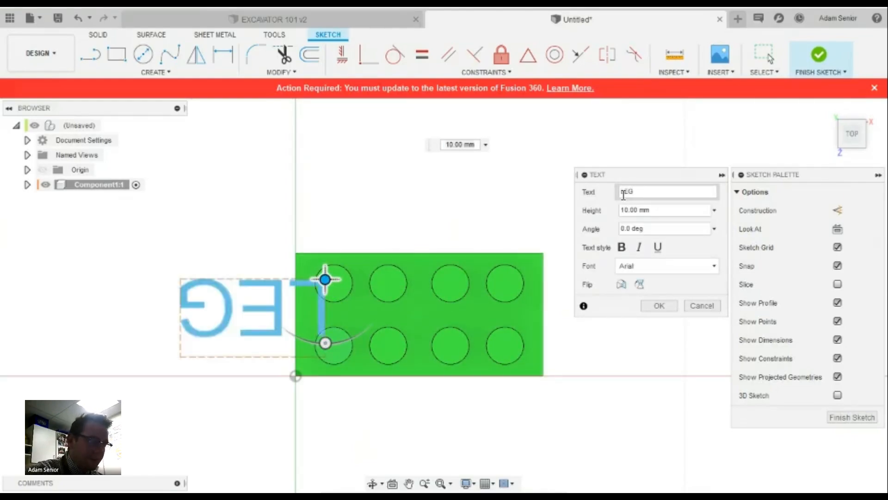
pyautogui.write('LEGO')
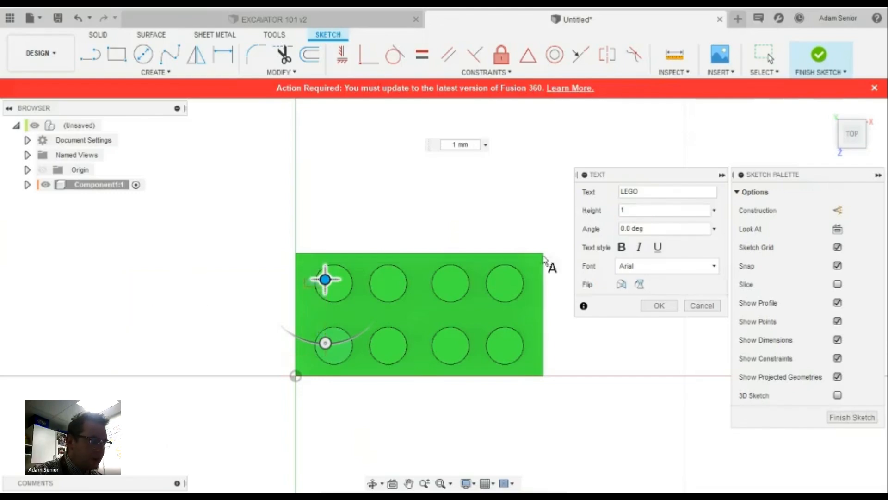
pyautogui.scroll(5, 325, 290)
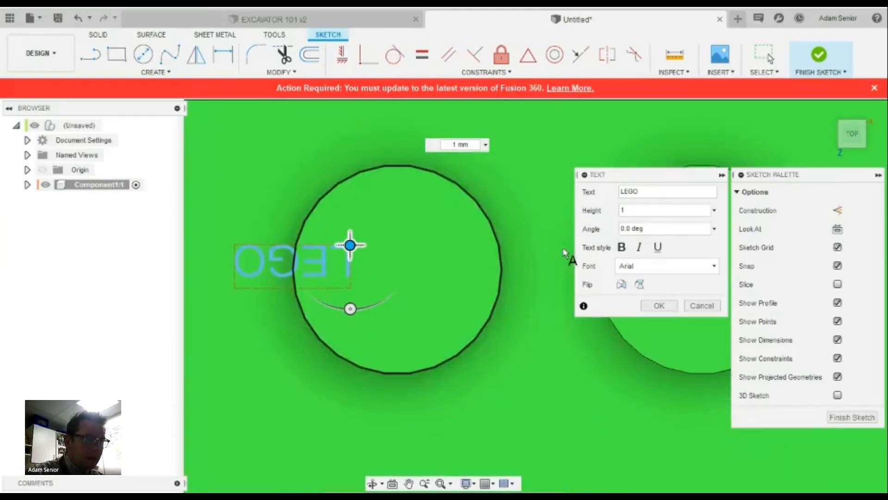
pyautogui.moveTo(631, 210); pyautogui.dragTo(614, 214)
pyautogui.write('2')
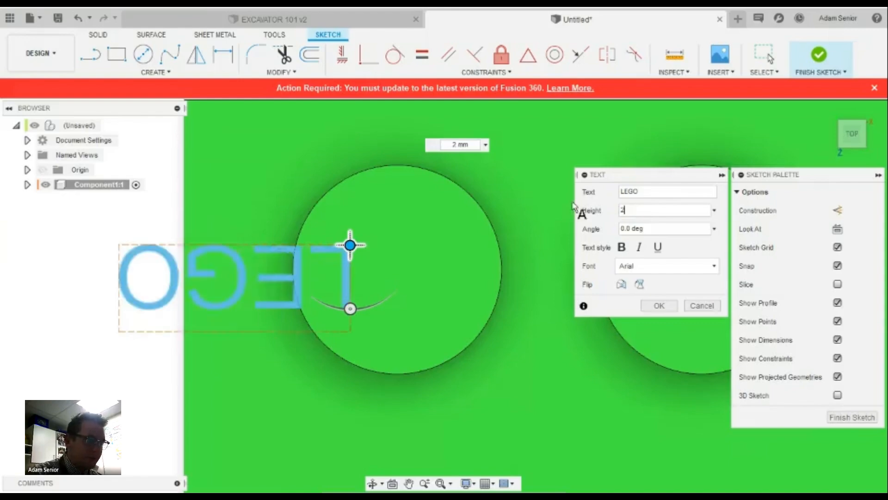
# Rotate the LEGO text 270°, fit it inside the stud circle and make it bold
pyautogui.moveTo(350, 309); pyautogui.dragTo(318, 239)
pyautogui.scroll(-2, 481, 227)
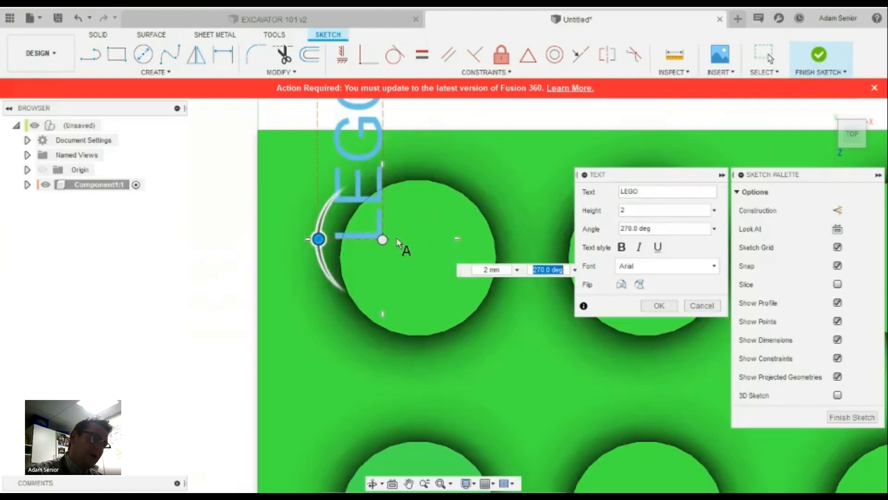
pyautogui.moveTo(381, 238); pyautogui.dragTo(443, 317)
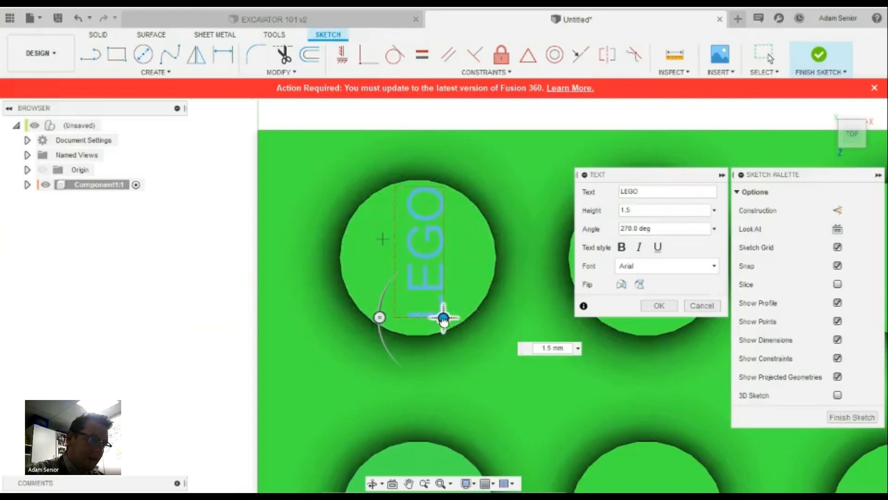
pyautogui.moveTo(443, 321); pyautogui.dragTo(437, 322)
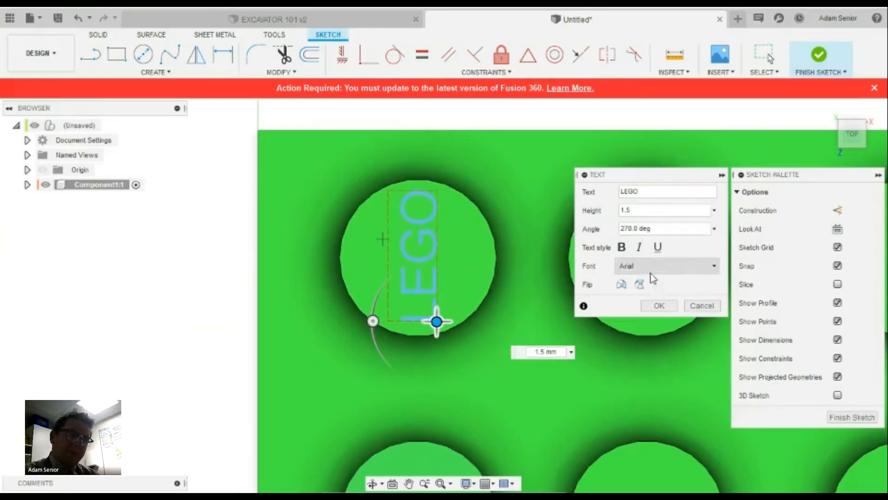
pyautogui.click(621, 247)
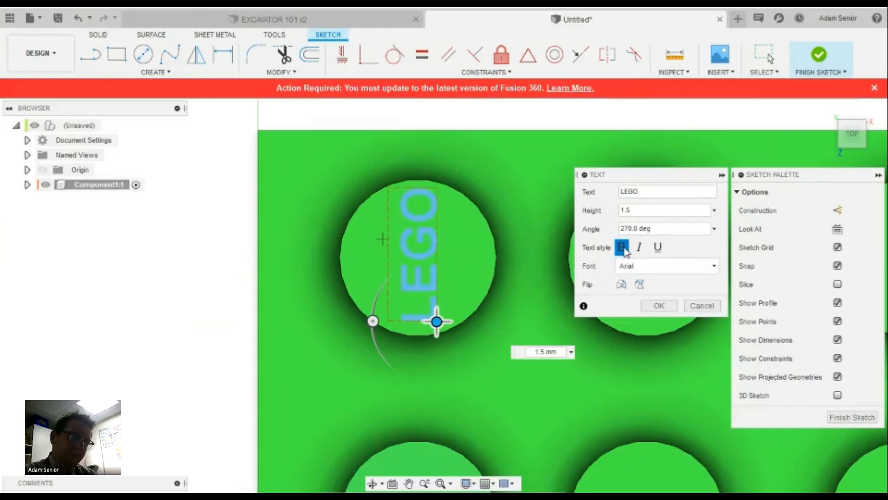
pyautogui.click(664, 307)
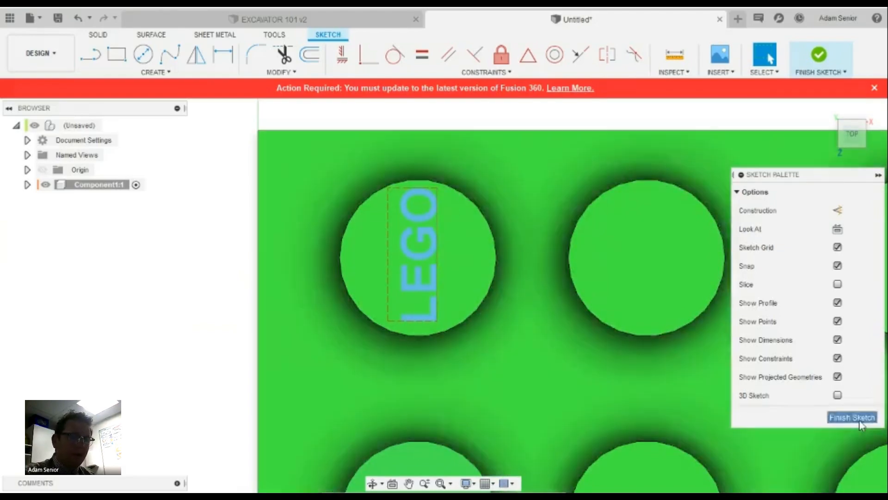
# Extrude the LEGO letter profiles 0.25 mm upward, joined to the brick
pyautogui.click(851, 417)
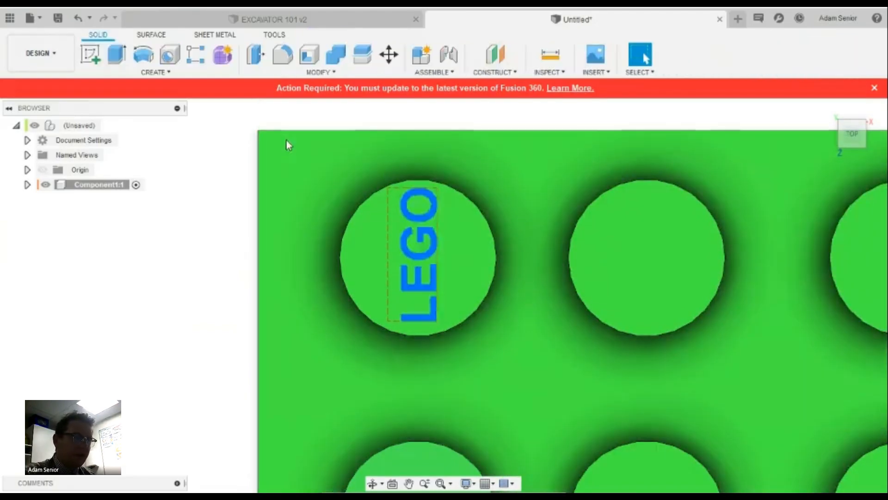
pyautogui.click(119, 56)
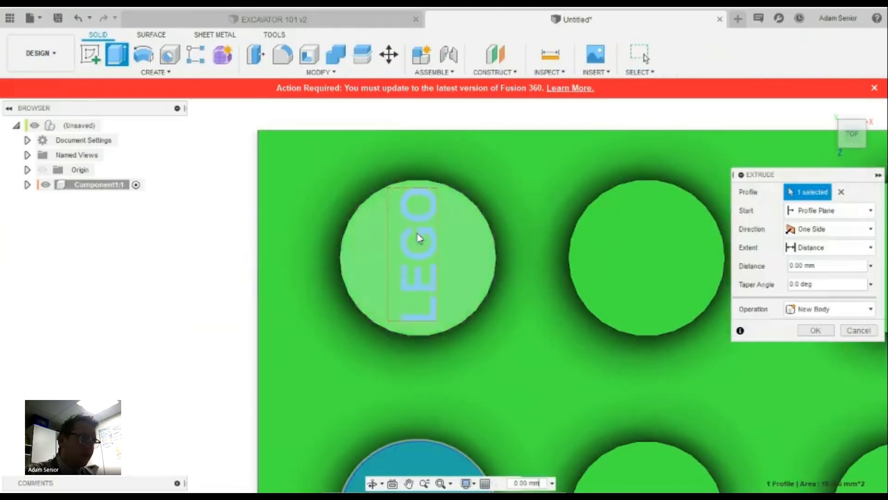
pyautogui.click(420, 237)
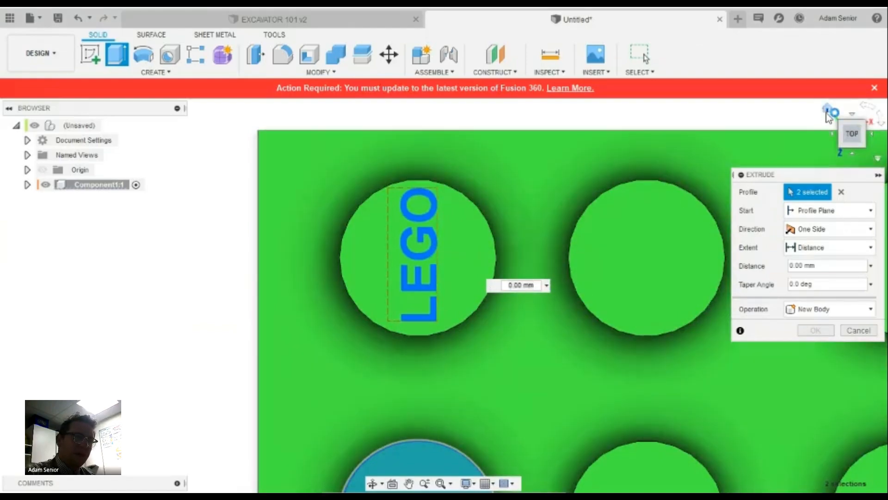
pyautogui.click(827, 109)
pyautogui.scroll(5, 382, 155)
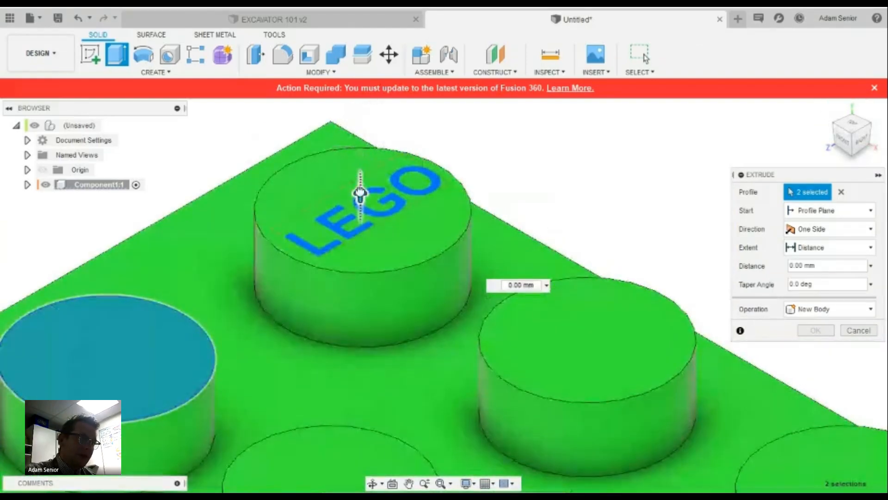
pyautogui.moveTo(360, 193); pyautogui.dragTo(360, 175)
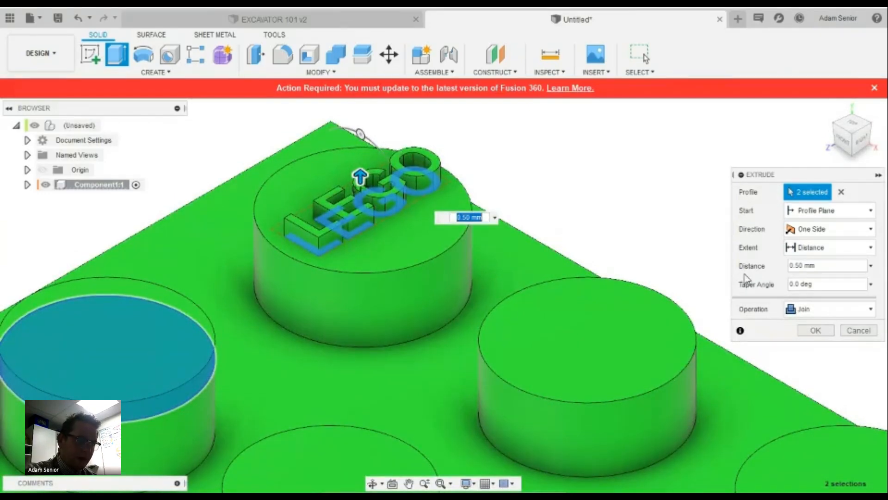
pyautogui.press('Return')
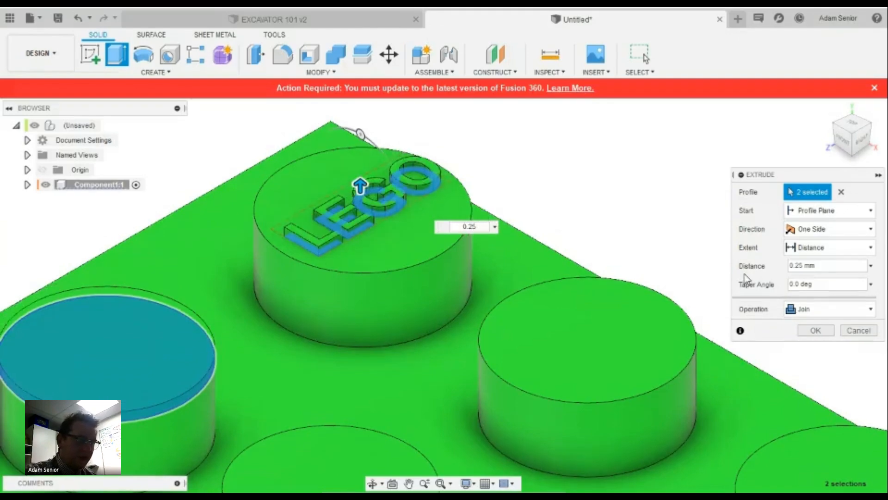
pyautogui.scroll(-6, 542, 153)
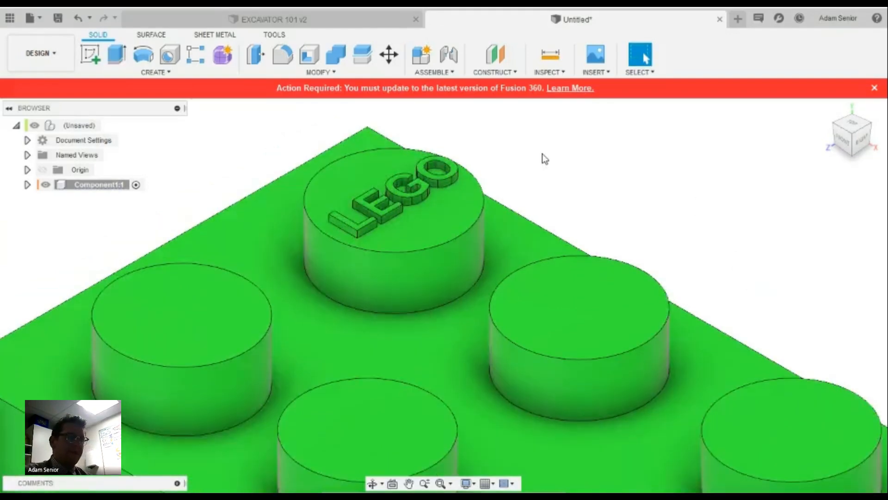
pyautogui.scroll(1, 534, 255)
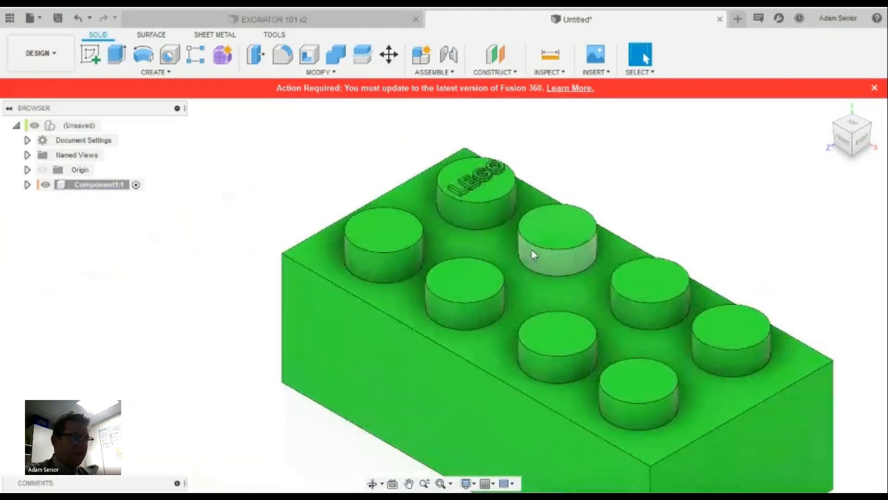
pyautogui.scroll(2, 481, 181)
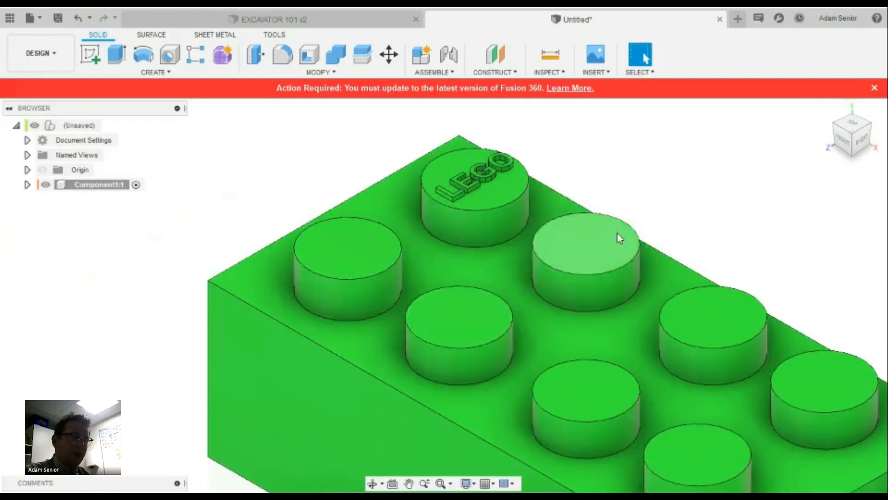
pyautogui.scroll(-1, 595, 370)
pyautogui.scroll(-1, 601, 351)
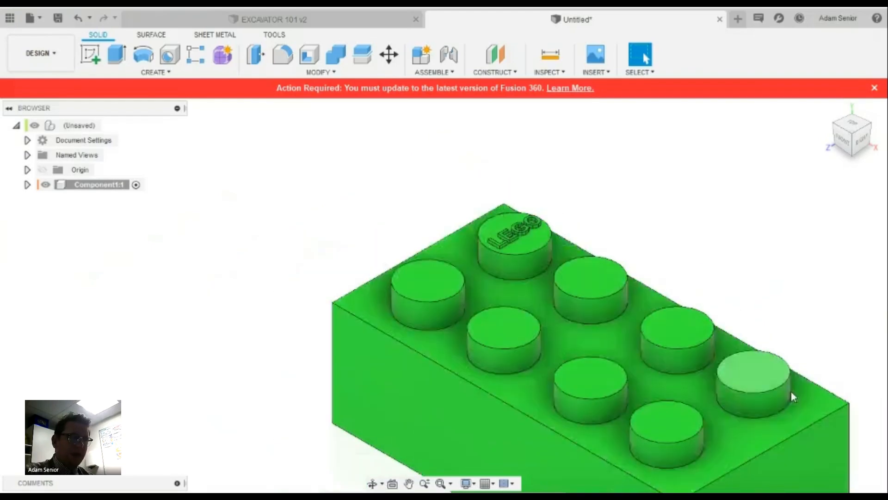
pyautogui.scroll(-2, 653, 361)
pyautogui.scroll(-1, 653, 360)
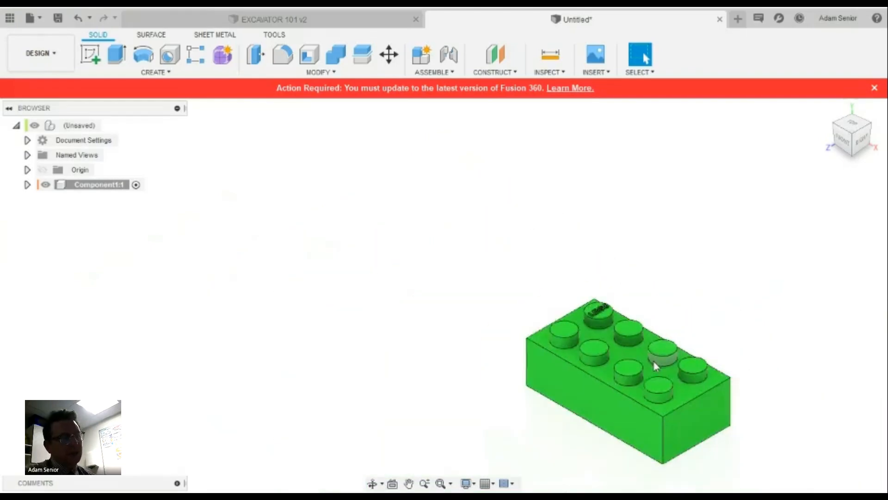
pyautogui.scroll(-2, 708, 435)
pyautogui.scroll(1, 732, 456)
pyautogui.scroll(3, 732, 456)
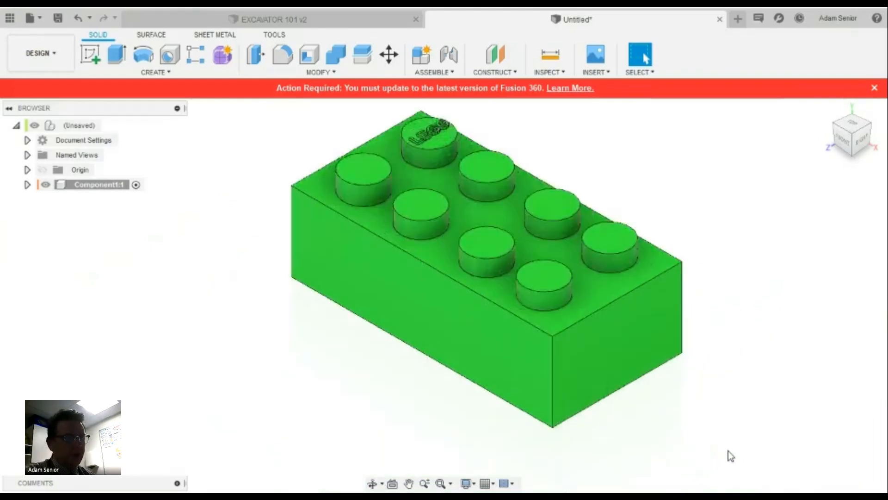